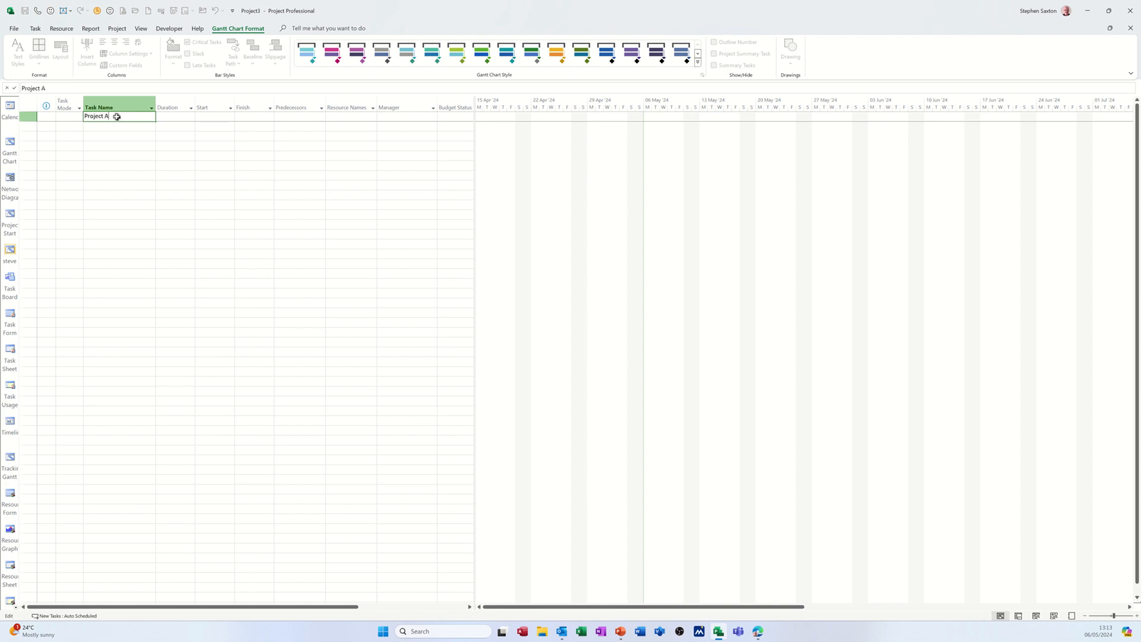
Enter Project A, Task A, Task B and Task C as consecutive tasks in the task list.
key("Return")
type("Task")
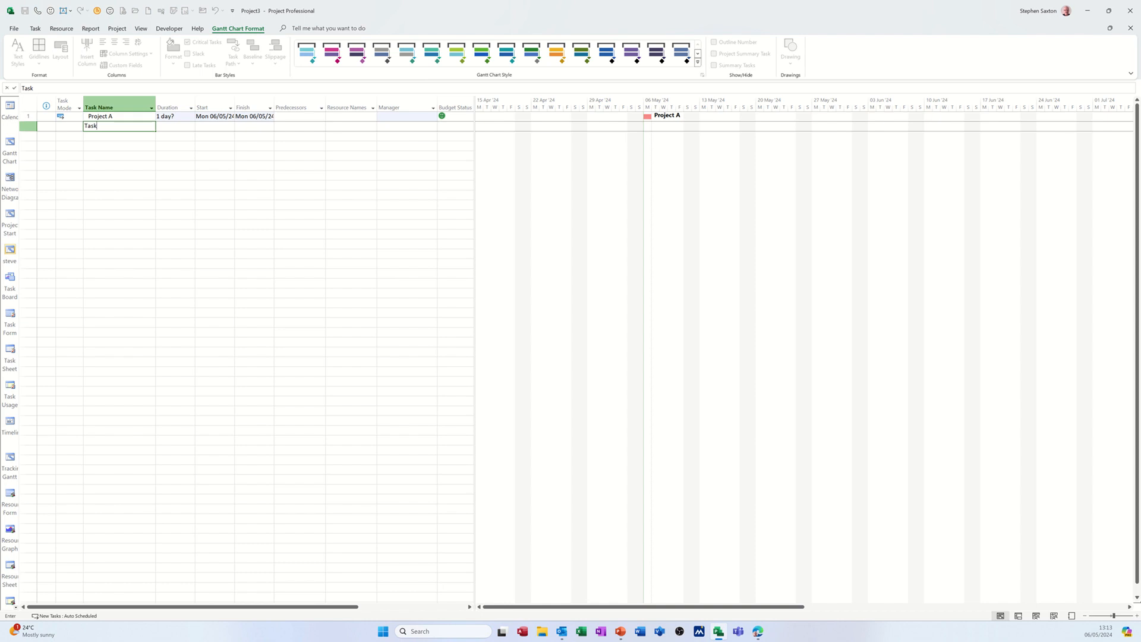
type(" A")
key("Return")
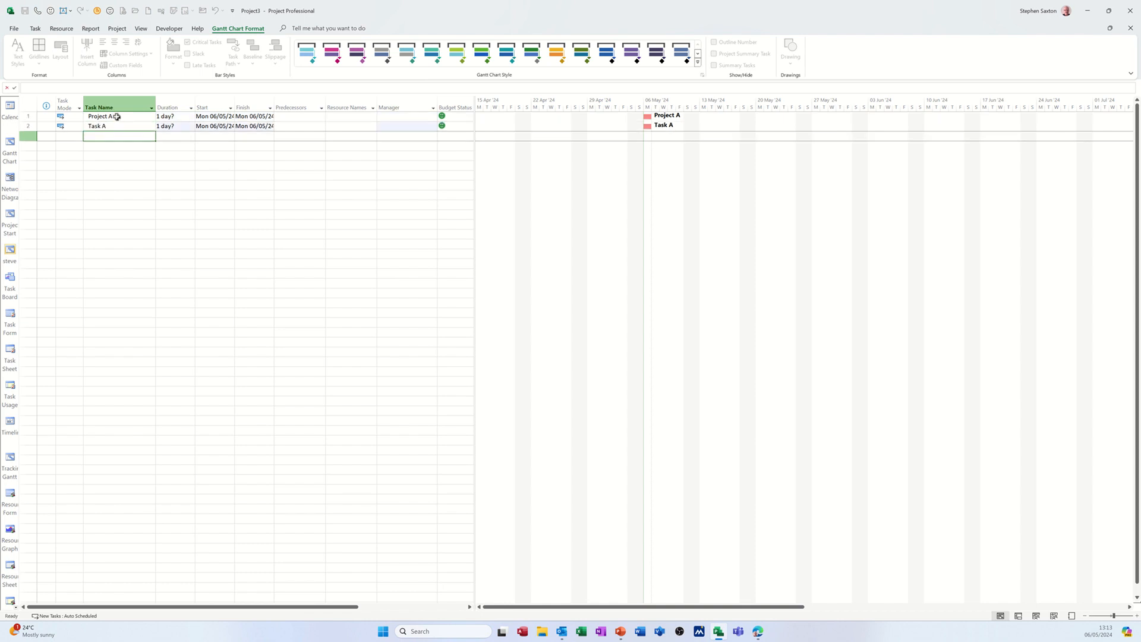
type("Task B")
key("Return")
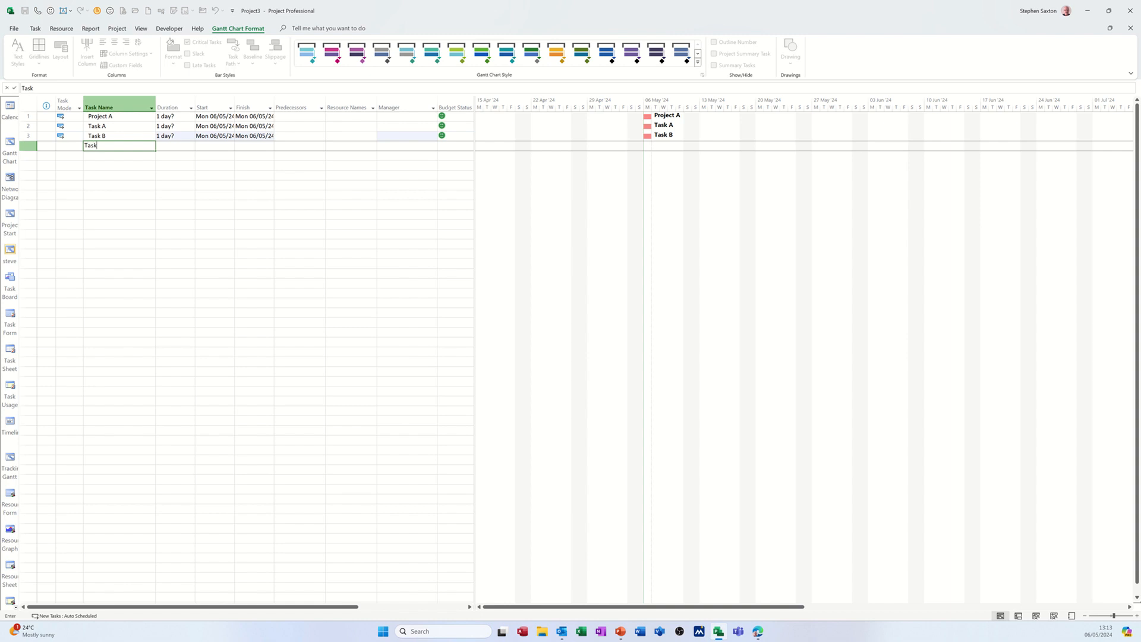
type("Task C")
key("Return")
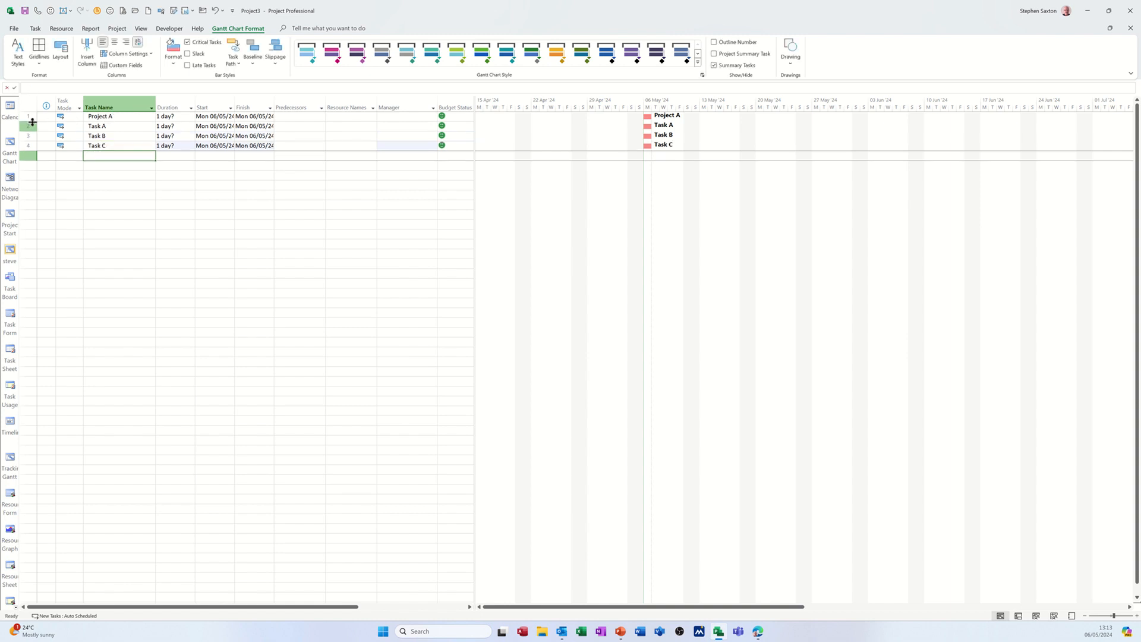
Indent Task A, Task B and Task C as subtasks of Project A.
left_click_drag(26, 125, 30, 147)
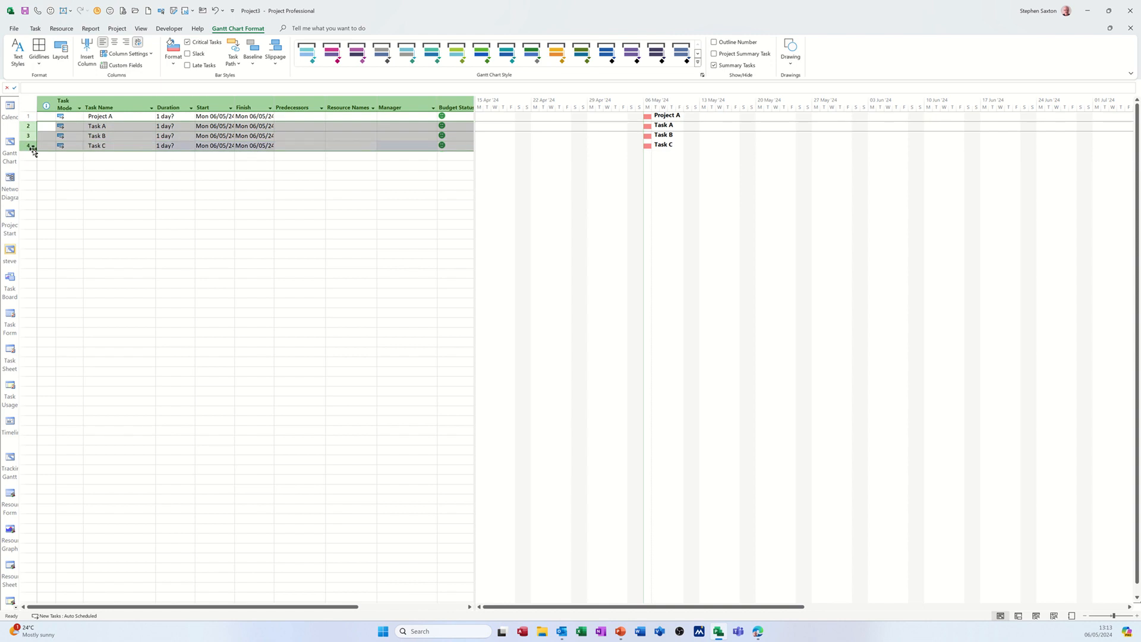
left_click(35, 28)
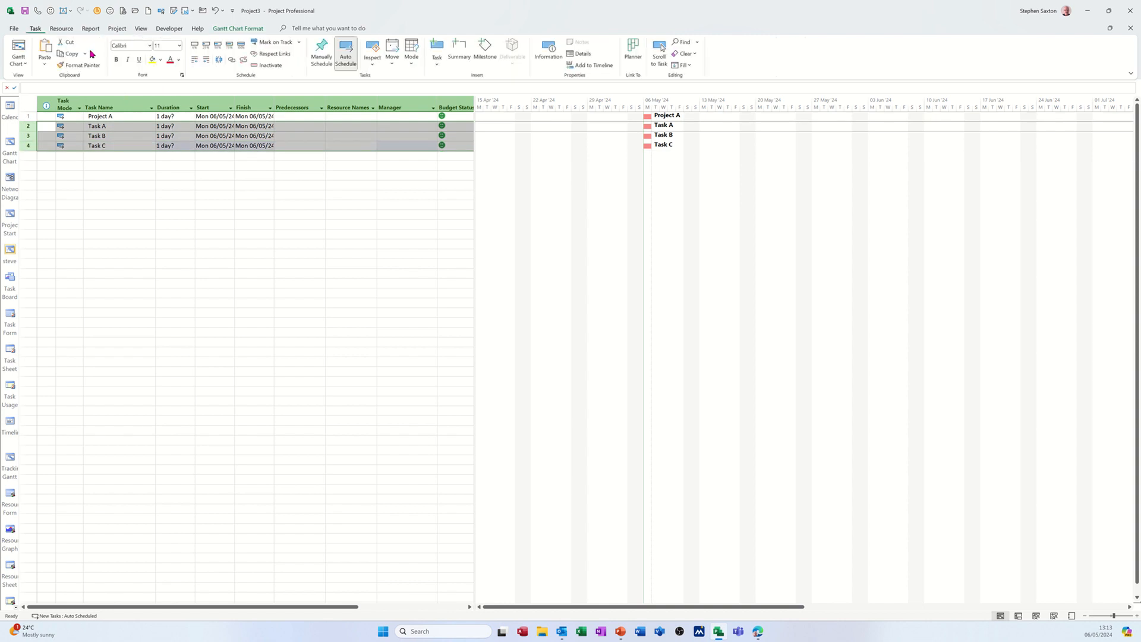
left_click(208, 61)
left_click(122, 127)
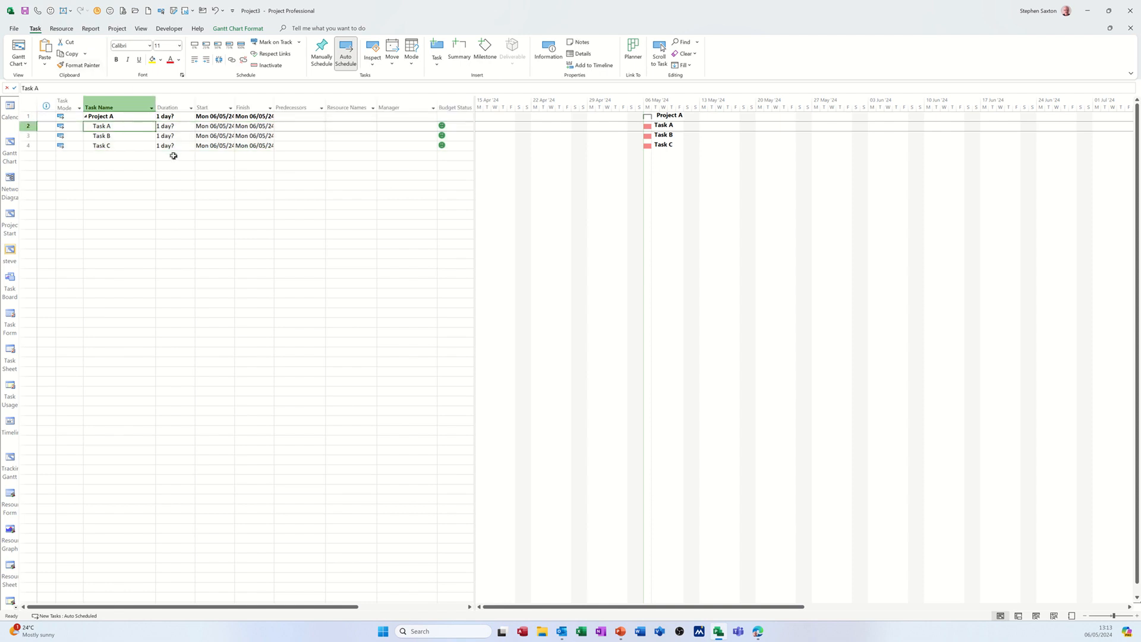
Set the text style of all items in the Gantt chart view to font size 14.
left_click(237, 28)
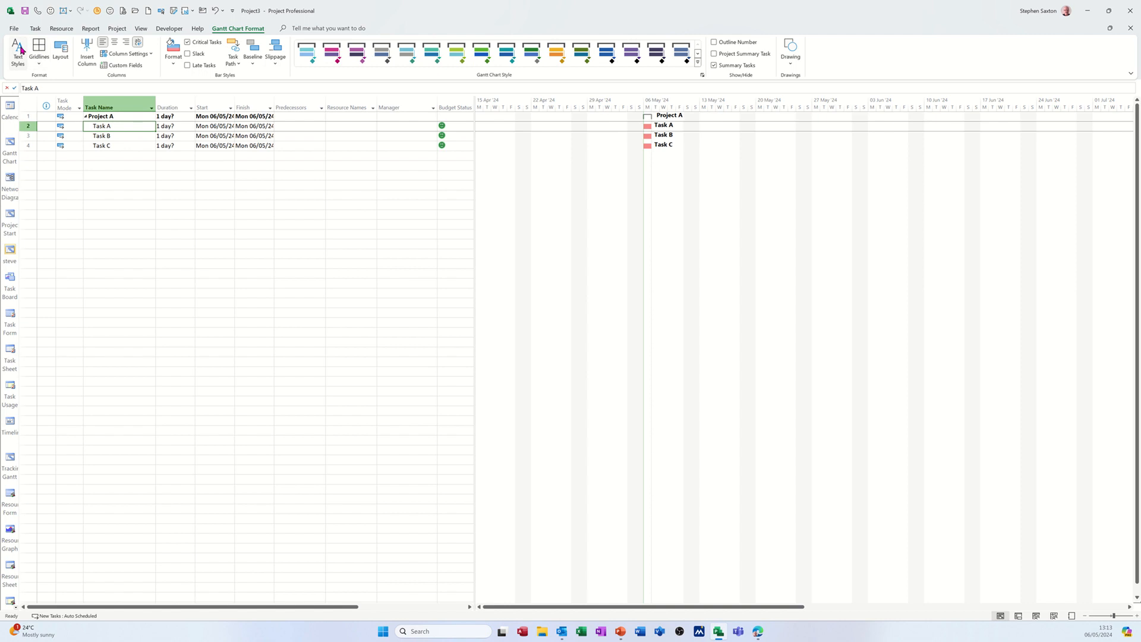
left_click(20, 50)
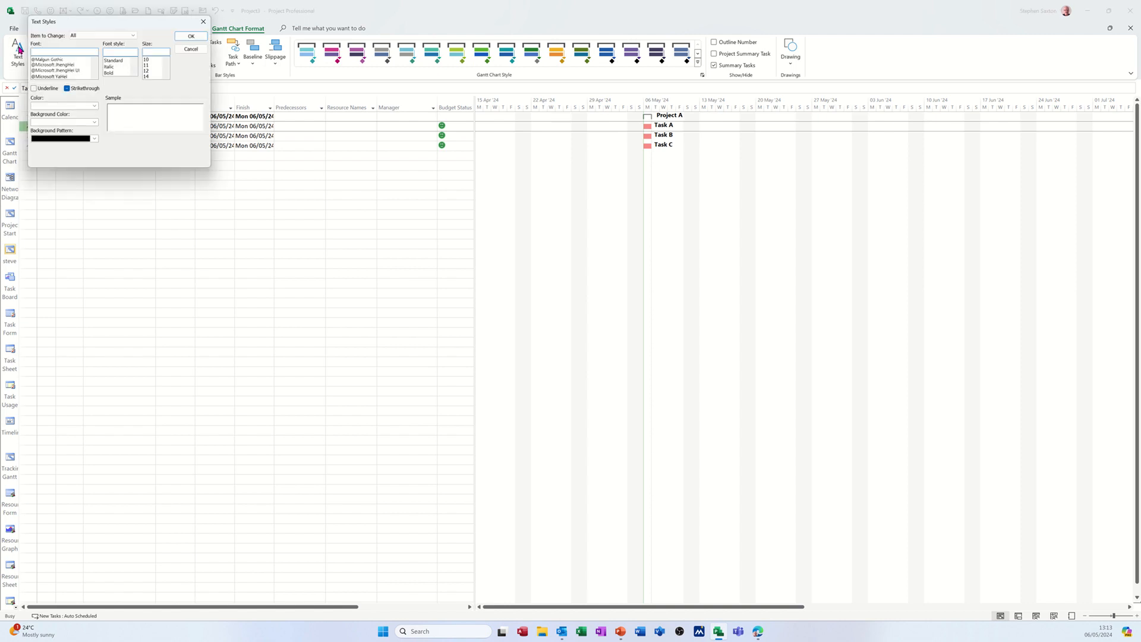
left_click(158, 77)
left_click(185, 37)
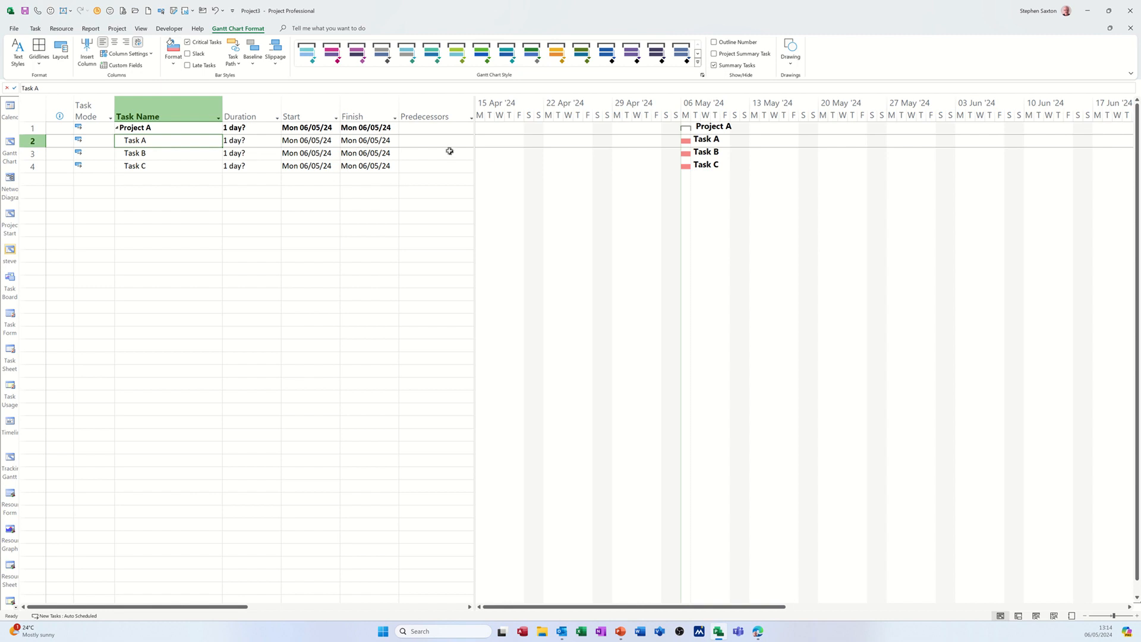
Set the durations to 2 days for Task A, 3 days for Task B and 2 days for Task C.
left_click(238, 142)
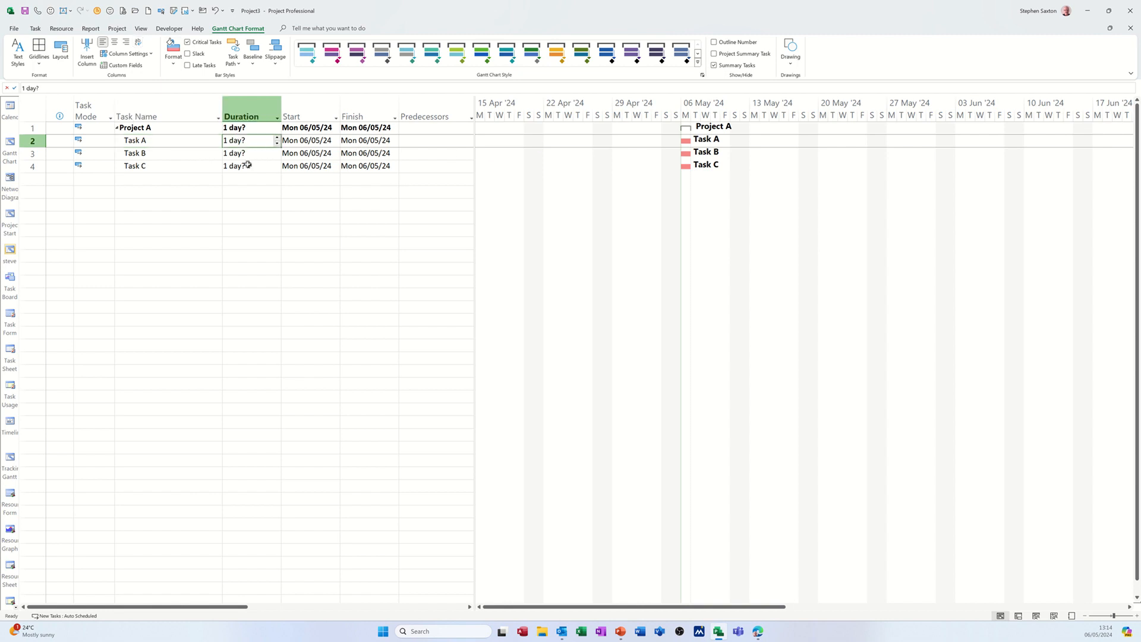
left_click(189, 42)
type("2")
key("Return")
type("3")
key("Return")
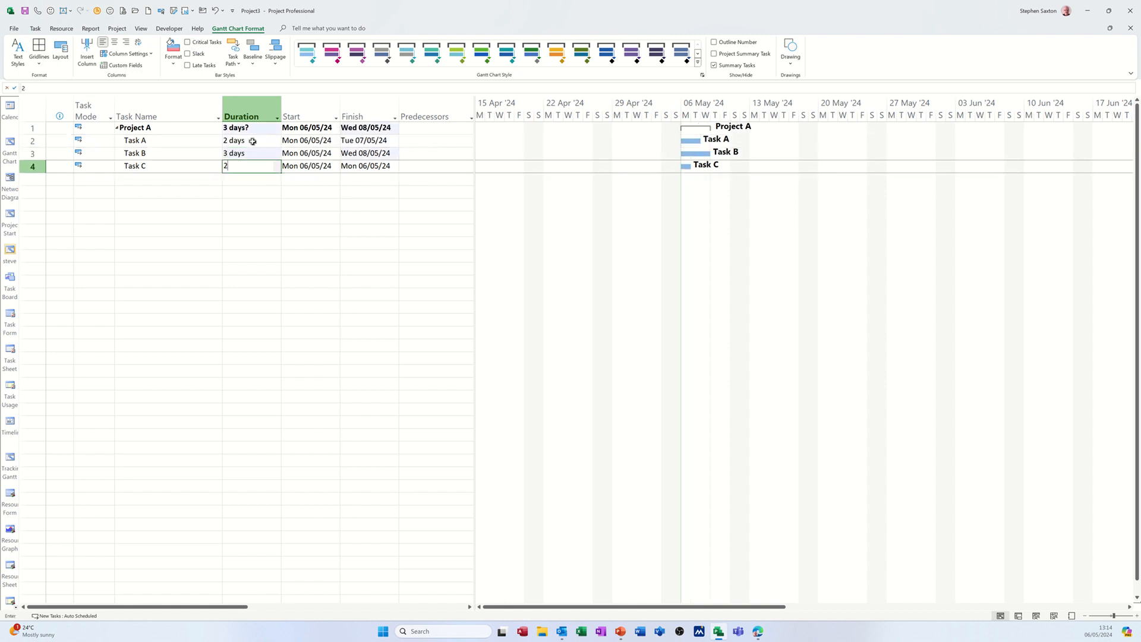
type("2")
key("Return")
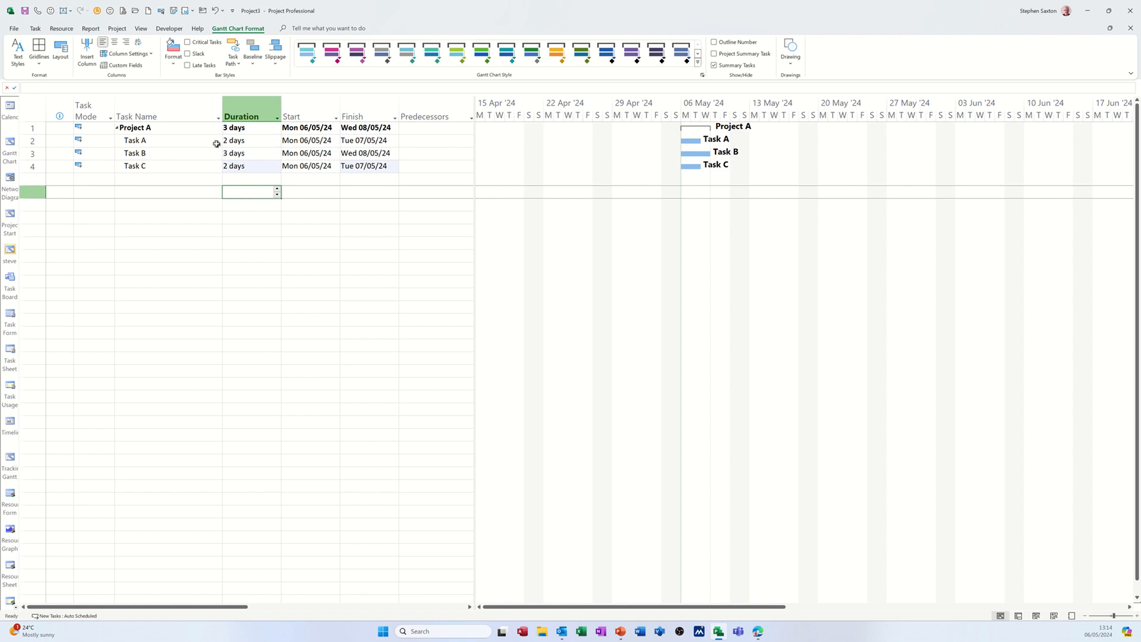
Link Task A, Task B and Task C in sequence.
left_click_drag(193, 141, 190, 168)
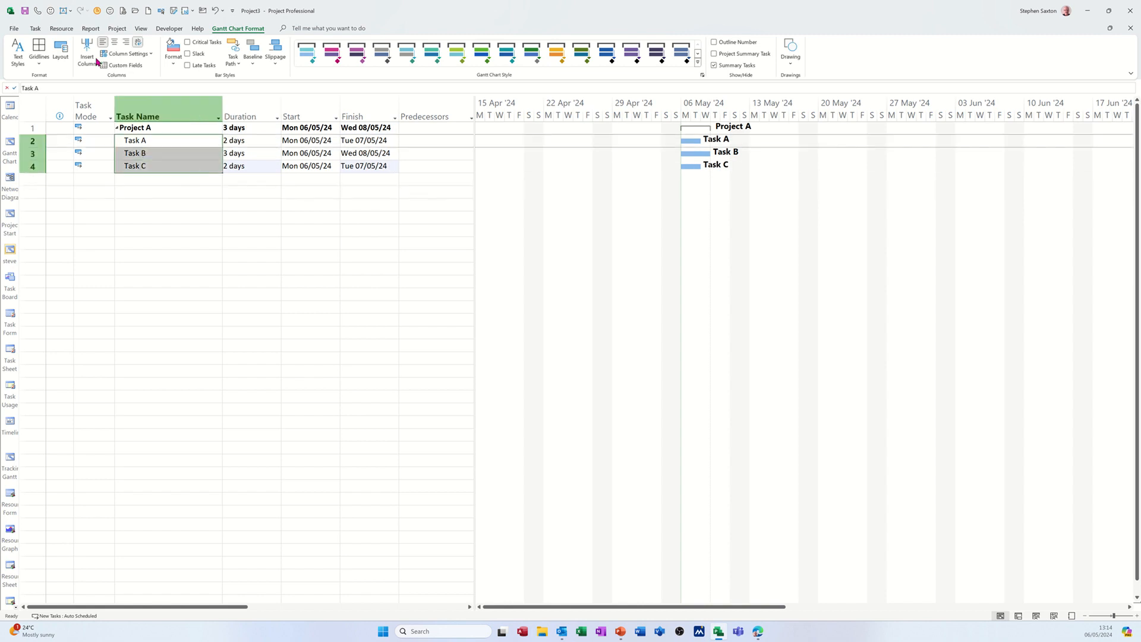
left_click(36, 29)
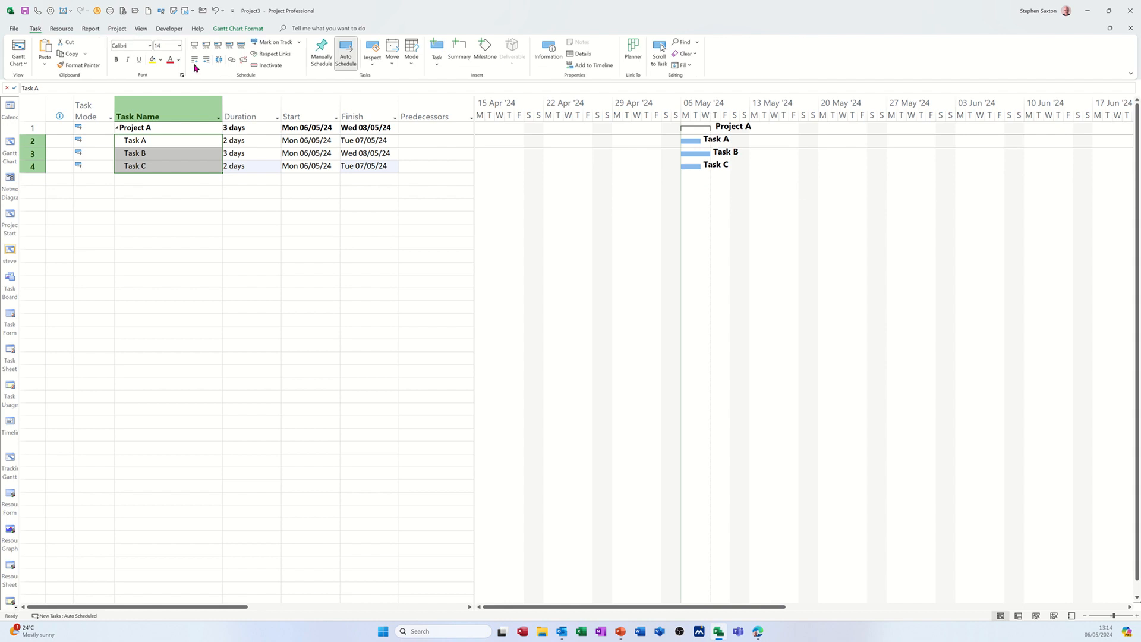
left_click(232, 60)
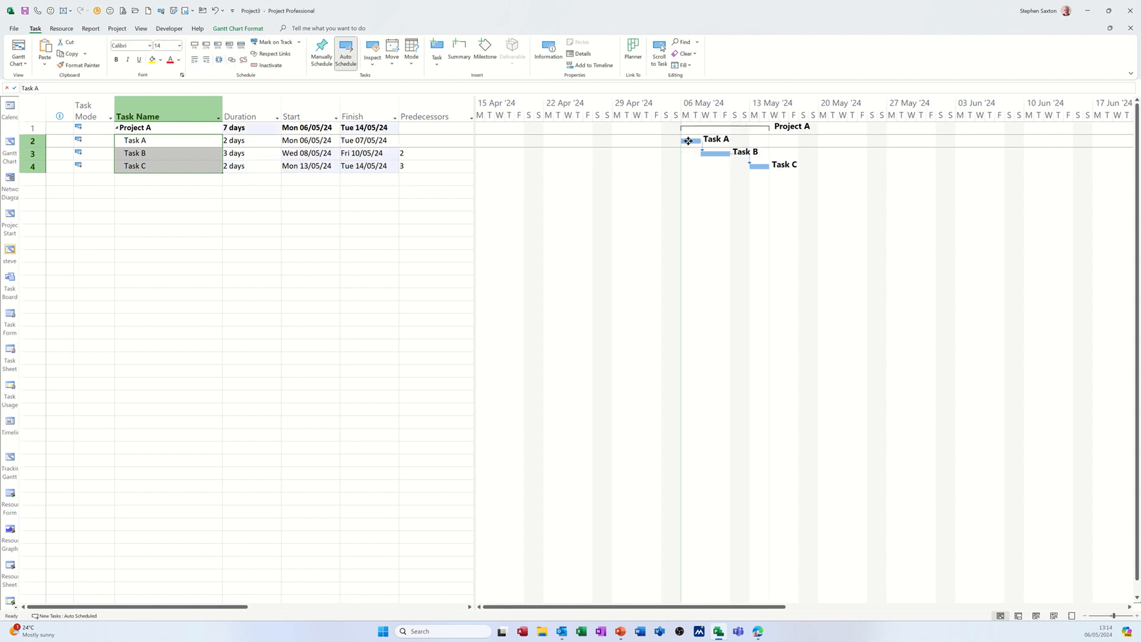
left_click(210, 166)
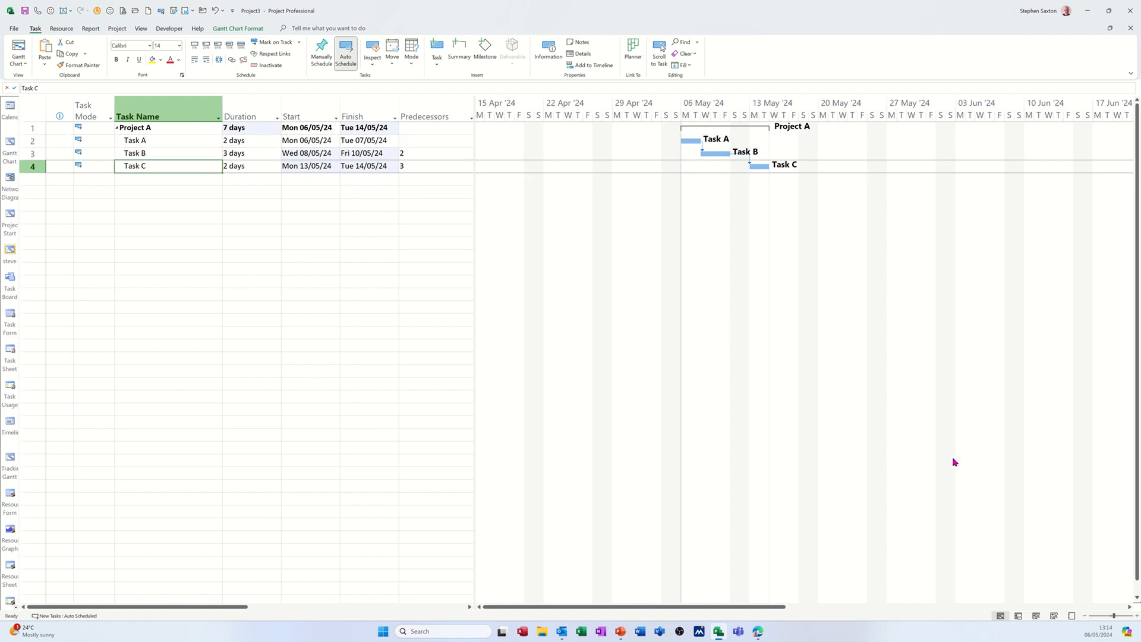
Show the Resource Sheet and set the text style of all its items to font size 14.
left_click(1053, 616)
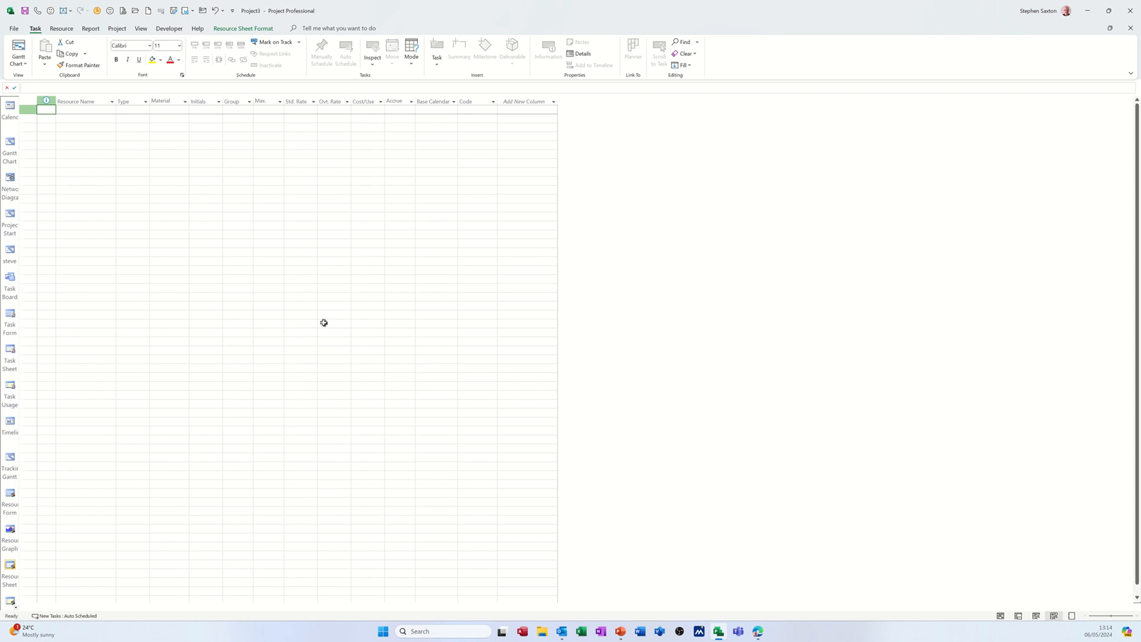
left_click(225, 29)
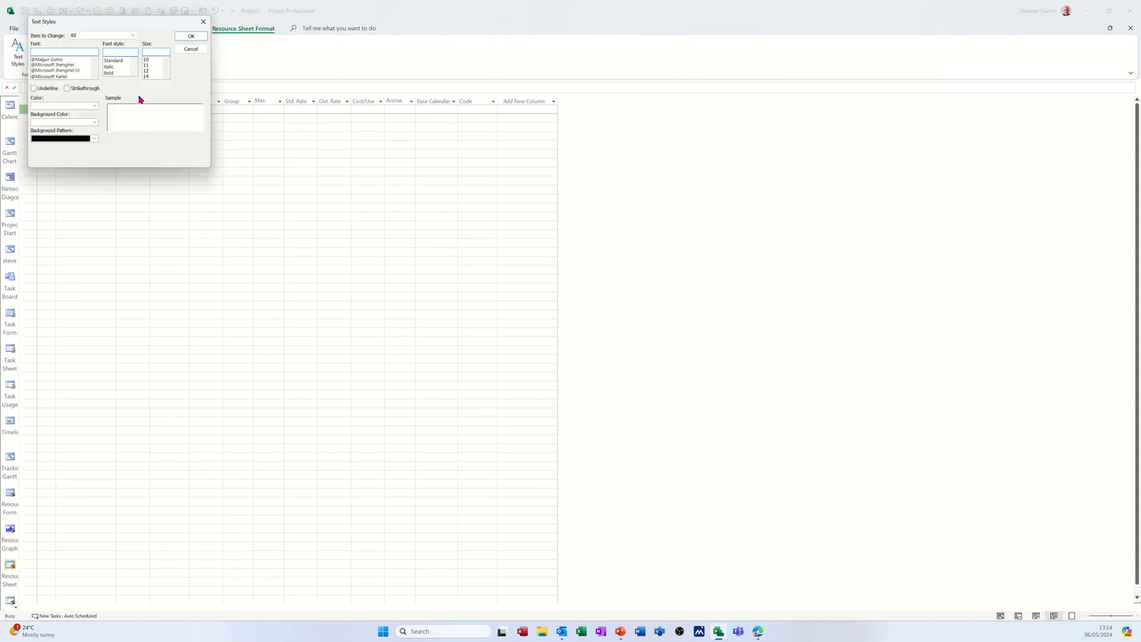
left_click(149, 76)
left_click(182, 38)
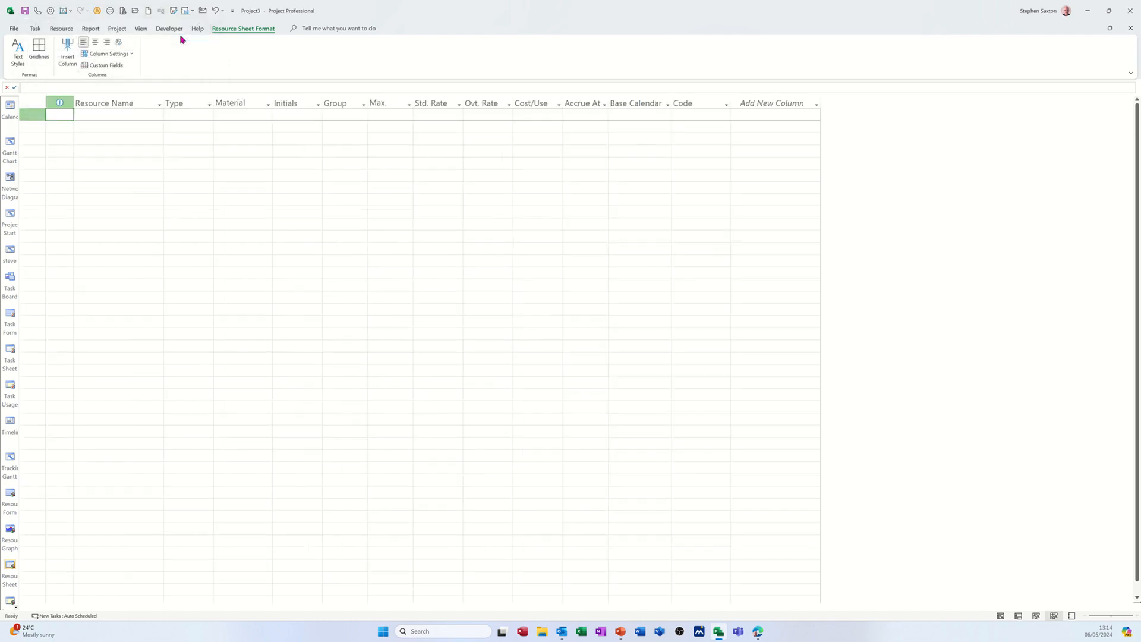
Add three people as work resources by entering their first names in the first three rows.
left_click(105, 117)
type("B")
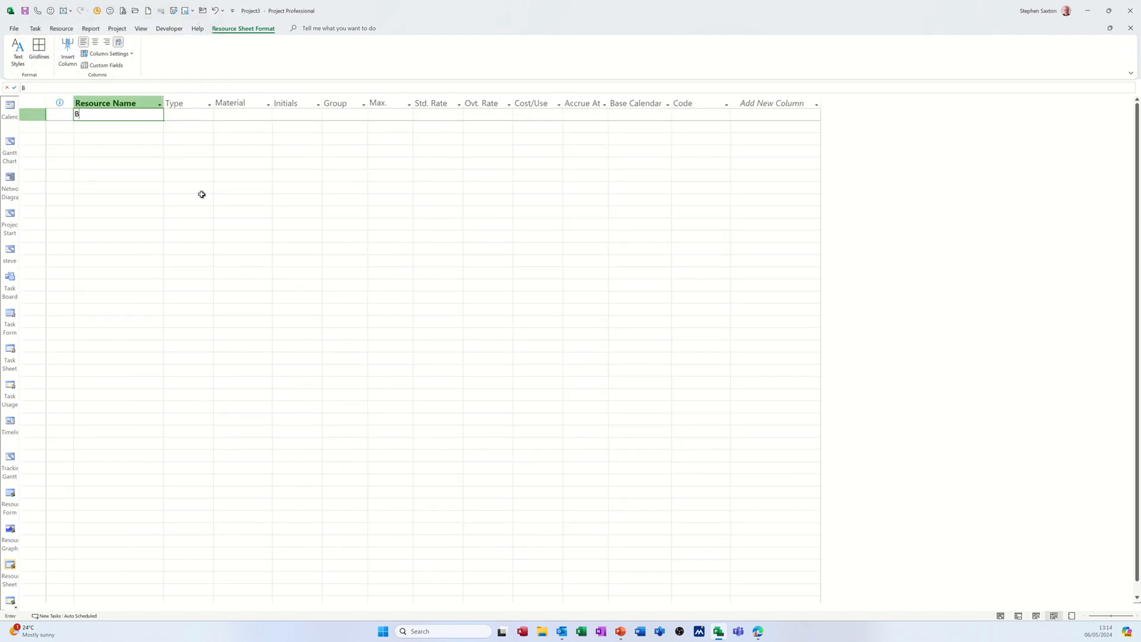
type("ob")
key("Return")
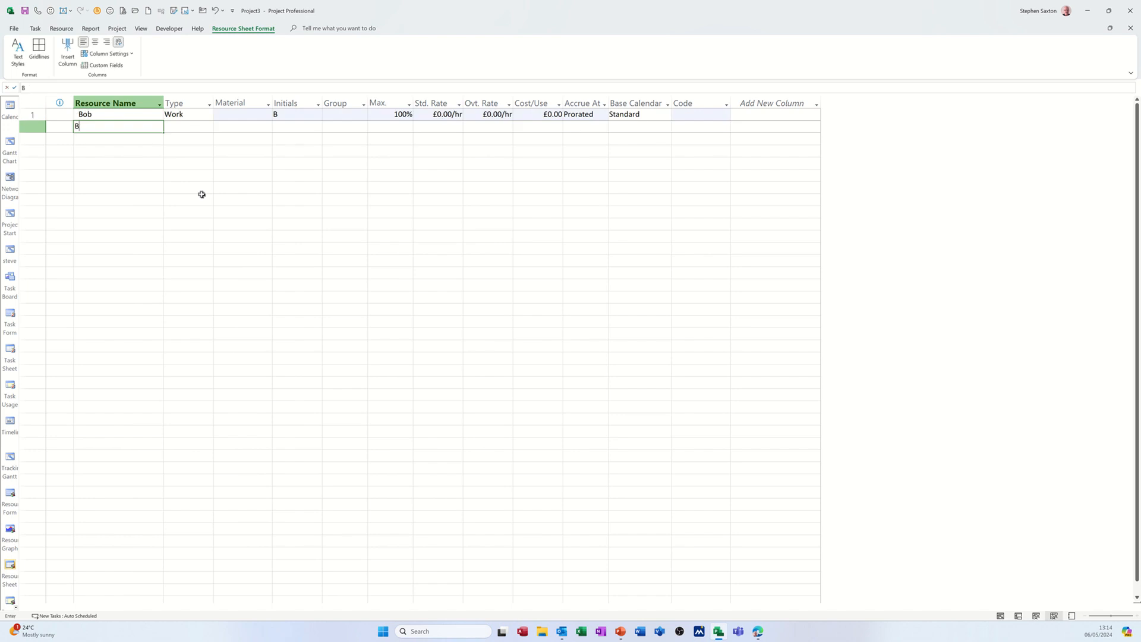
type("Bill")
key("Return")
type("Ben")
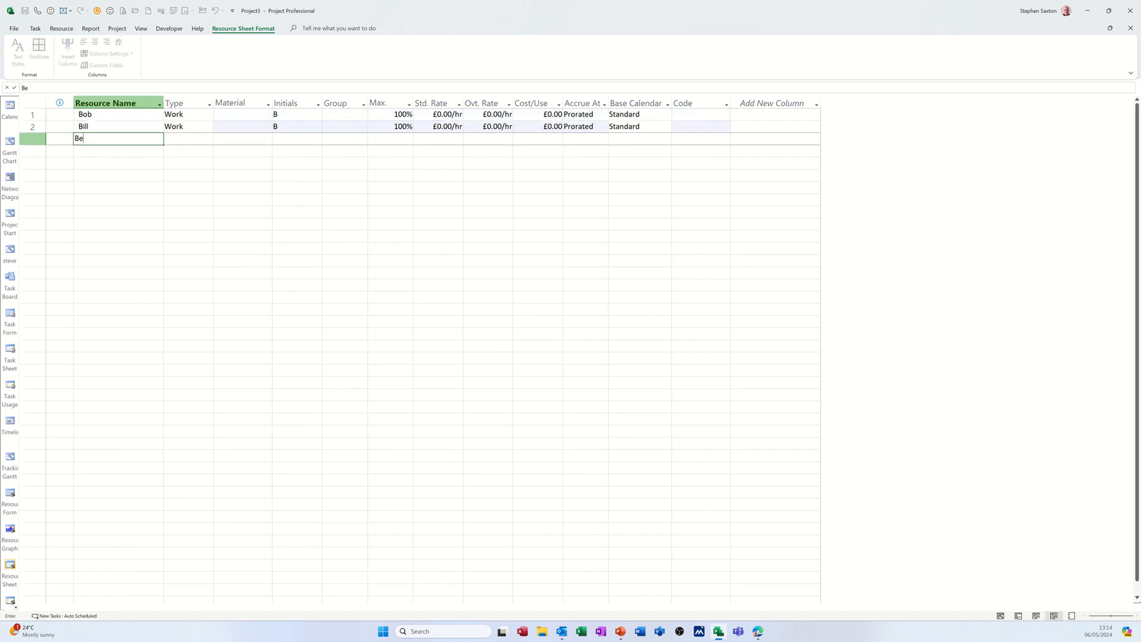
key("Return")
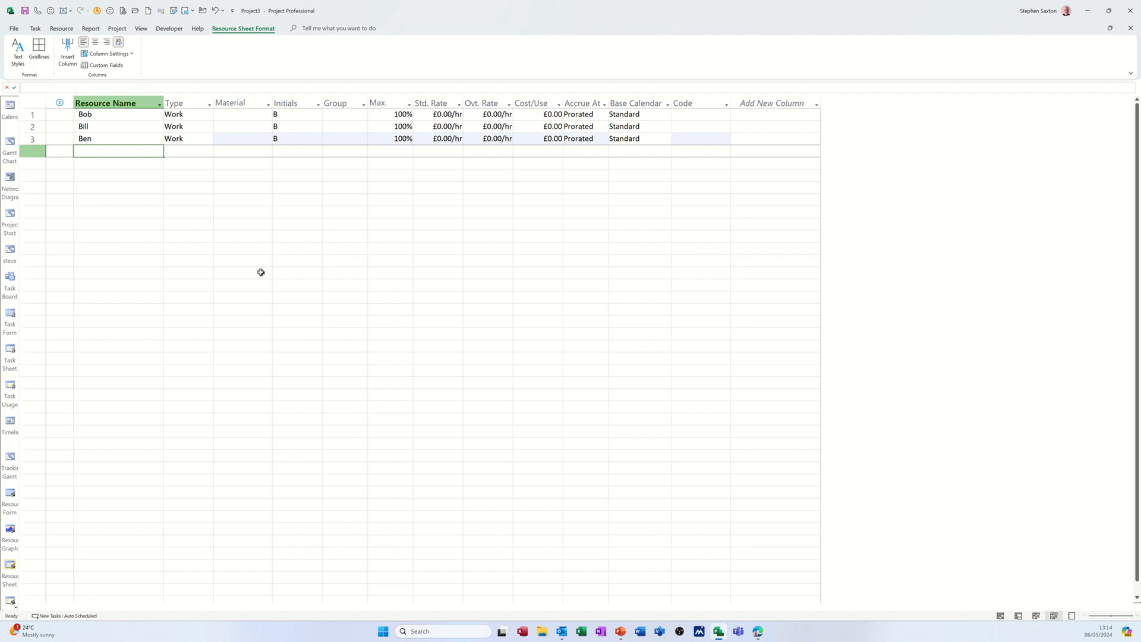
Add a resource named Hotel below the three people and set its type to Cost.
type("Ho")
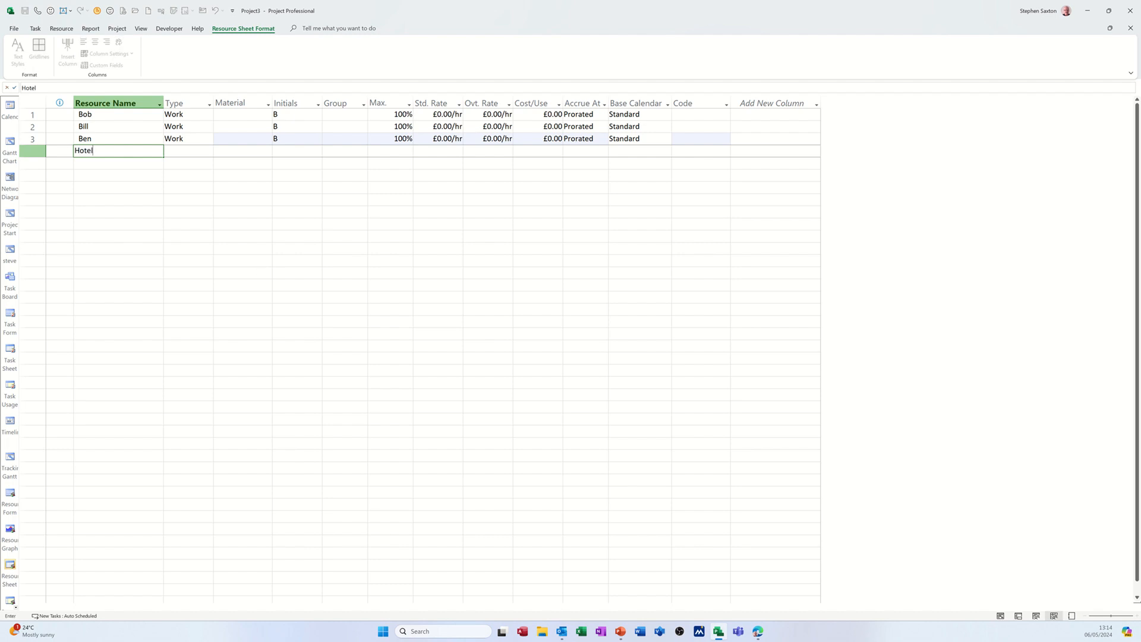
type("tel")
left_click(199, 161)
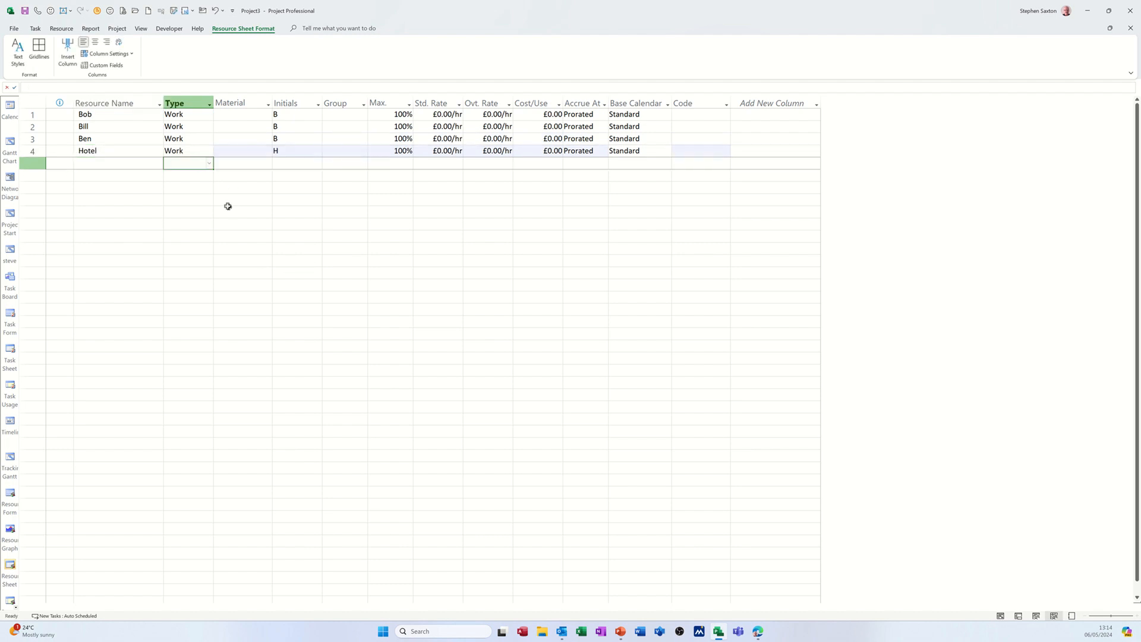
left_click(173, 150)
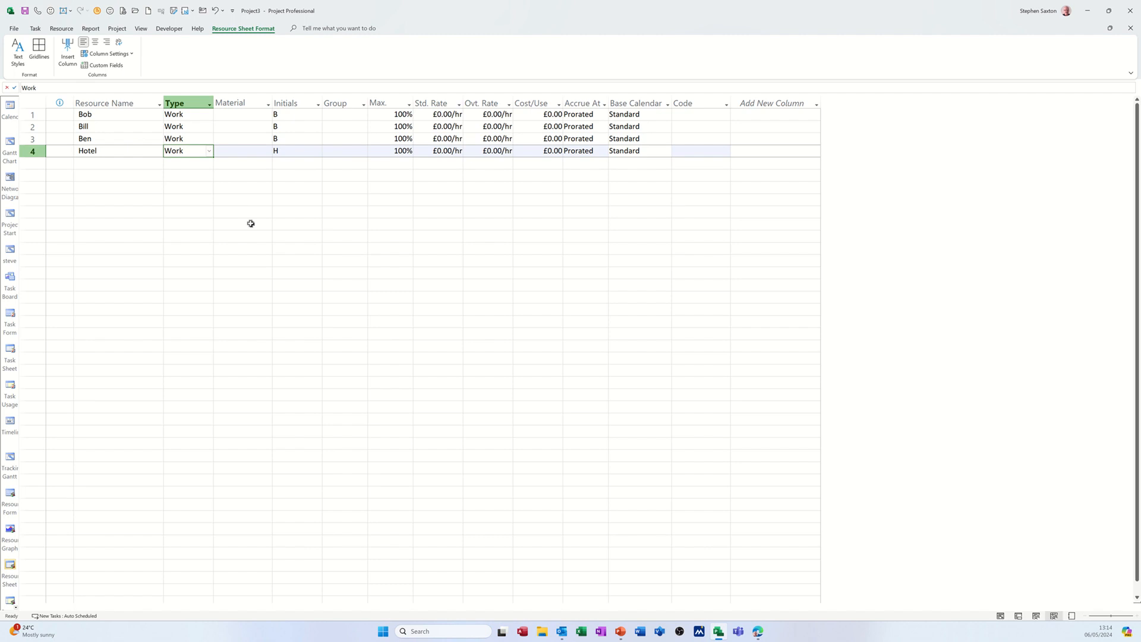
type("Cost")
left_click(356, 164)
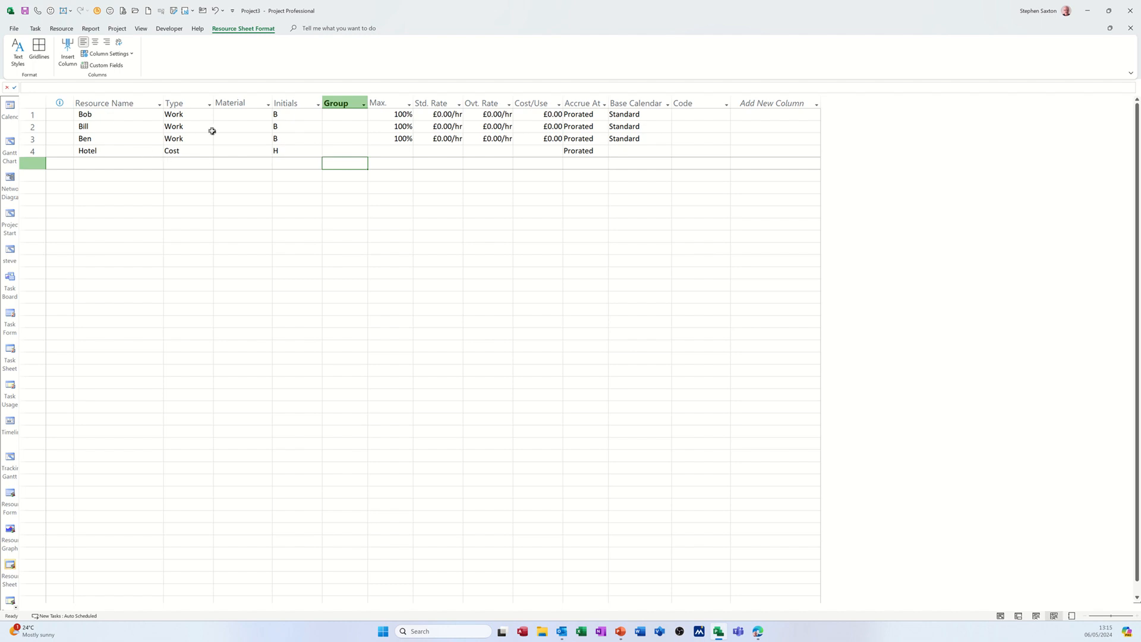
Give the first resource a standard rate of 10 and overtime rate of 15, and fill both rates down to the other two people.
left_click(437, 113)
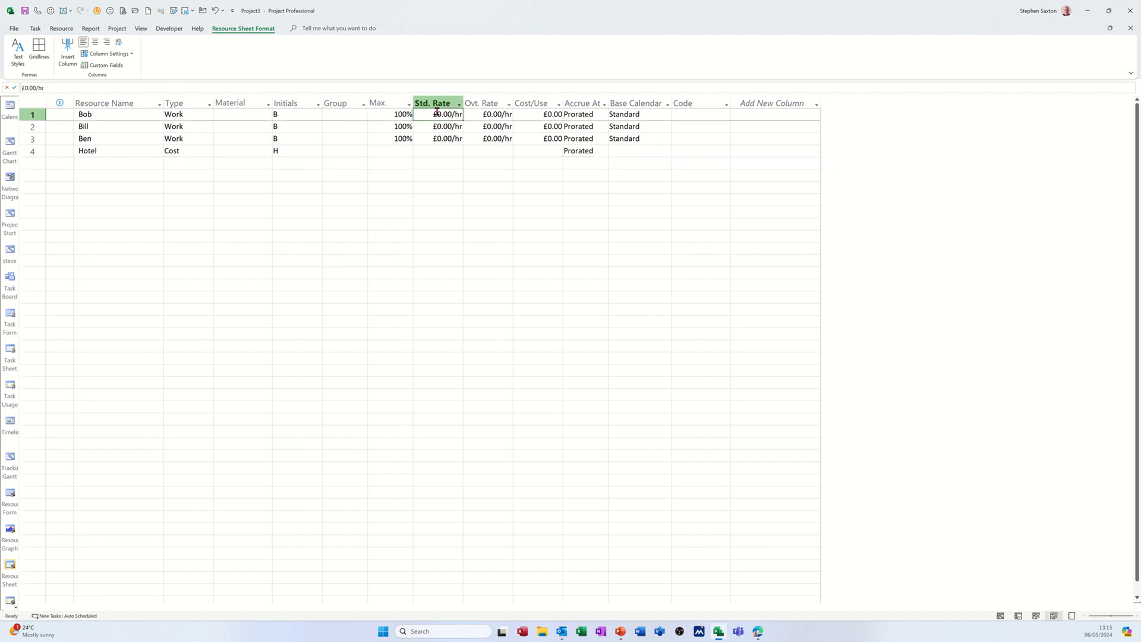
type("10")
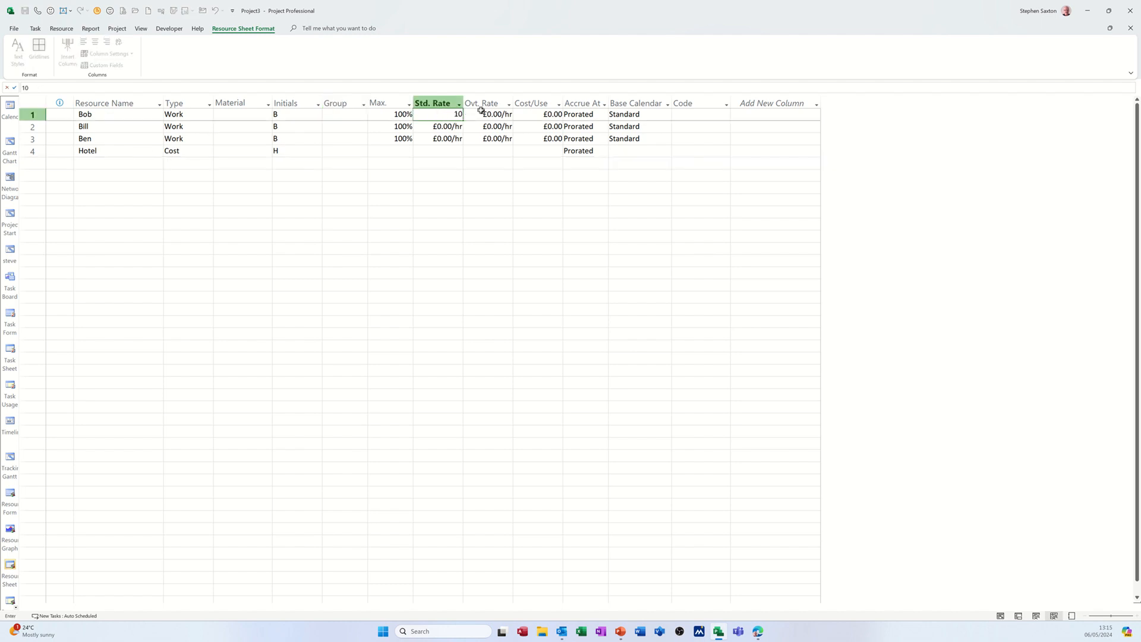
left_click(482, 112)
type("1")
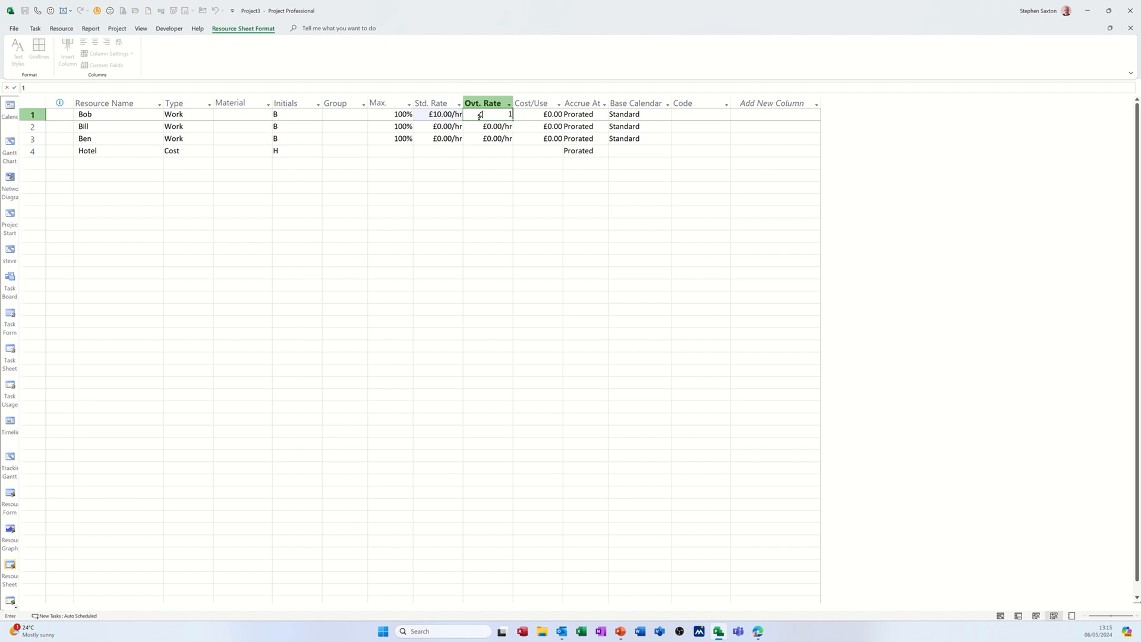
type("5")
left_click(450, 150)
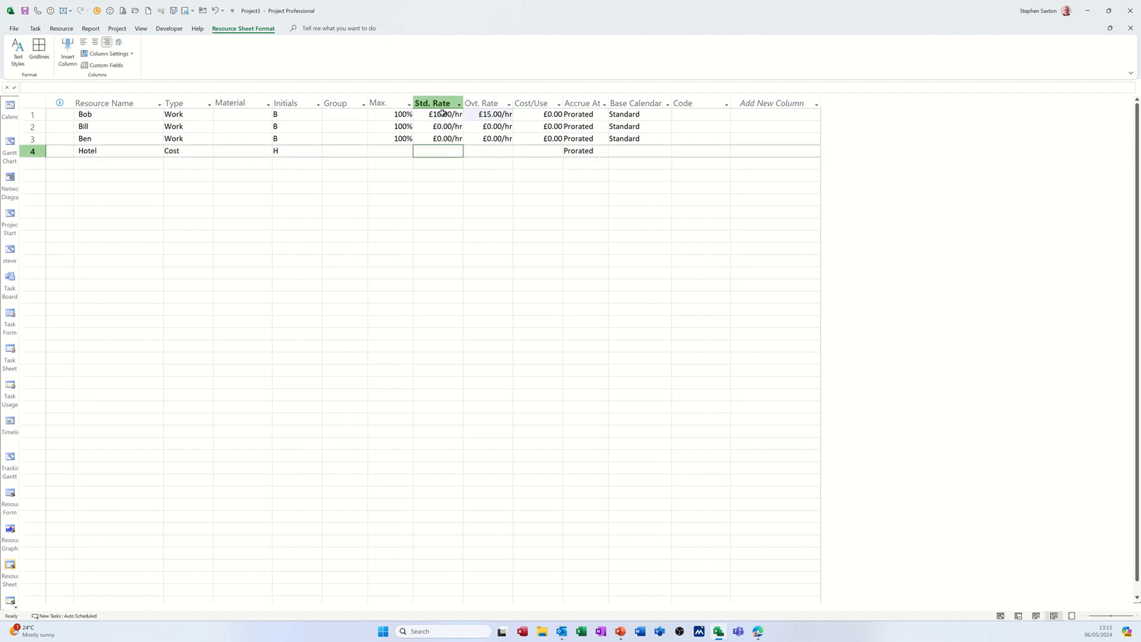
left_click_drag(439, 111, 513, 144)
left_click(416, 163)
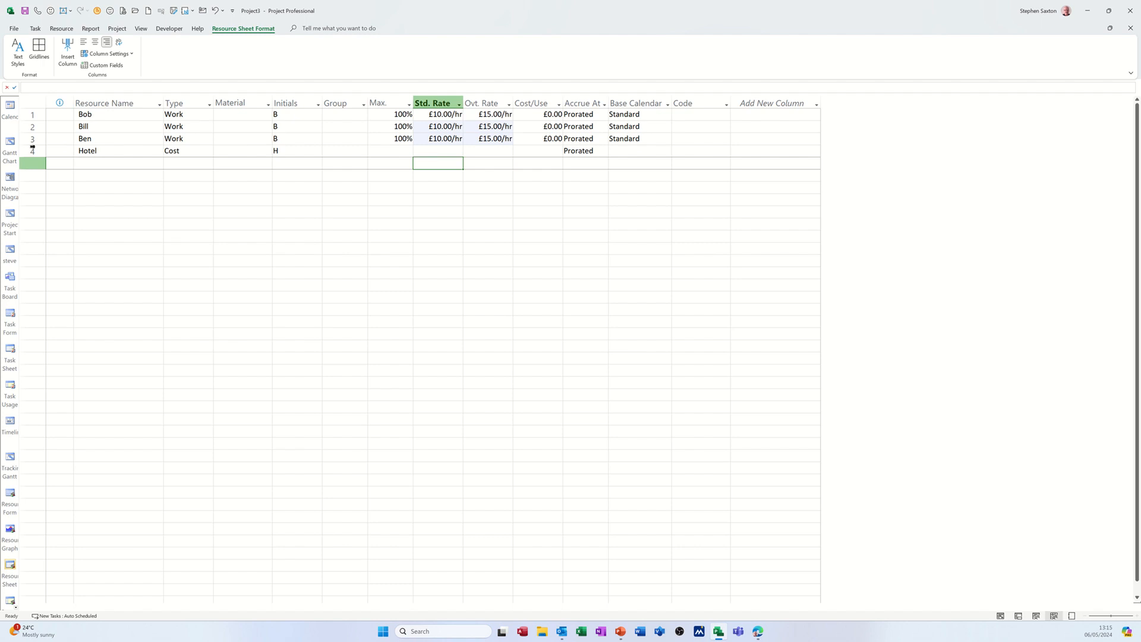
In the Gantt Chart, set the text style of all items to font size 16 and widen the table to show the Resource Names column.
left_click(8, 145)
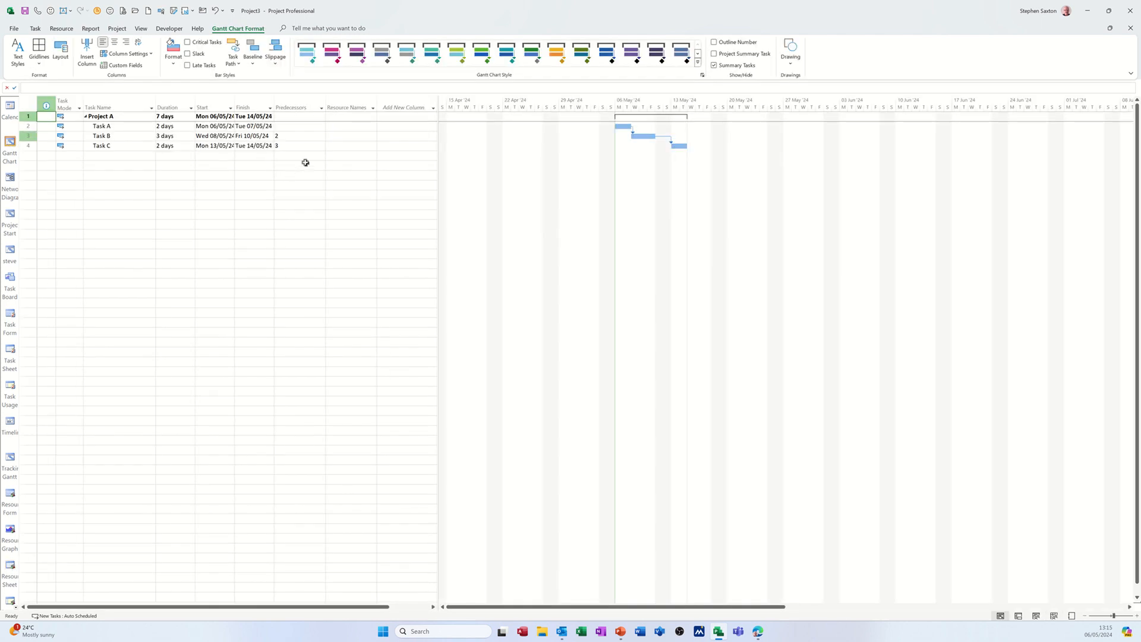
left_click(18, 50)
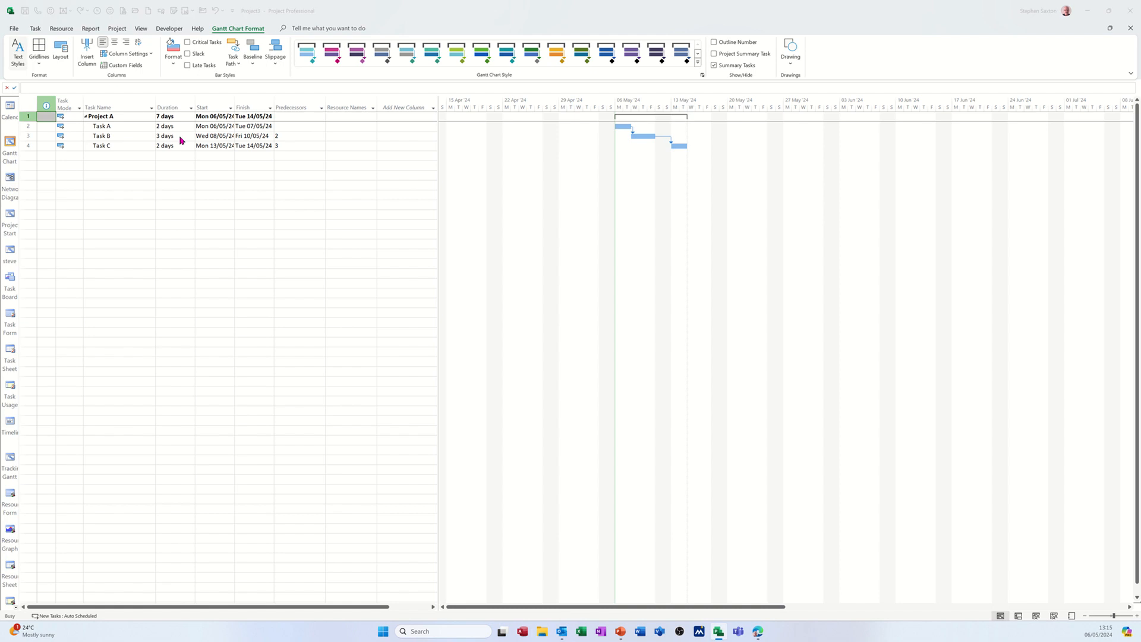
left_click(160, 77)
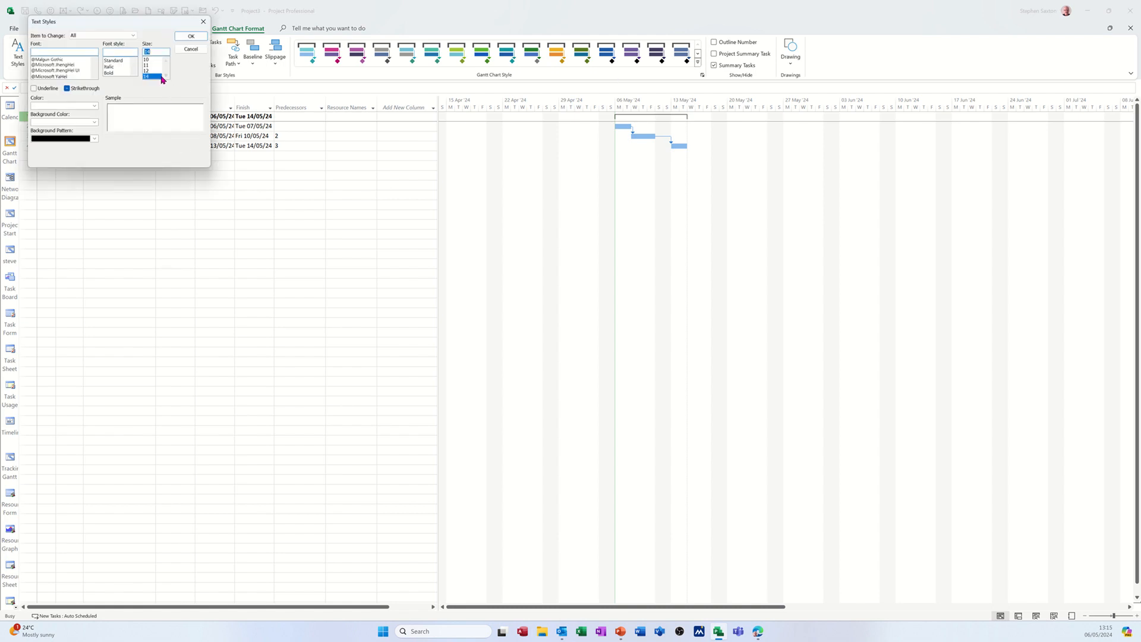
left_click(166, 75)
left_click(151, 77)
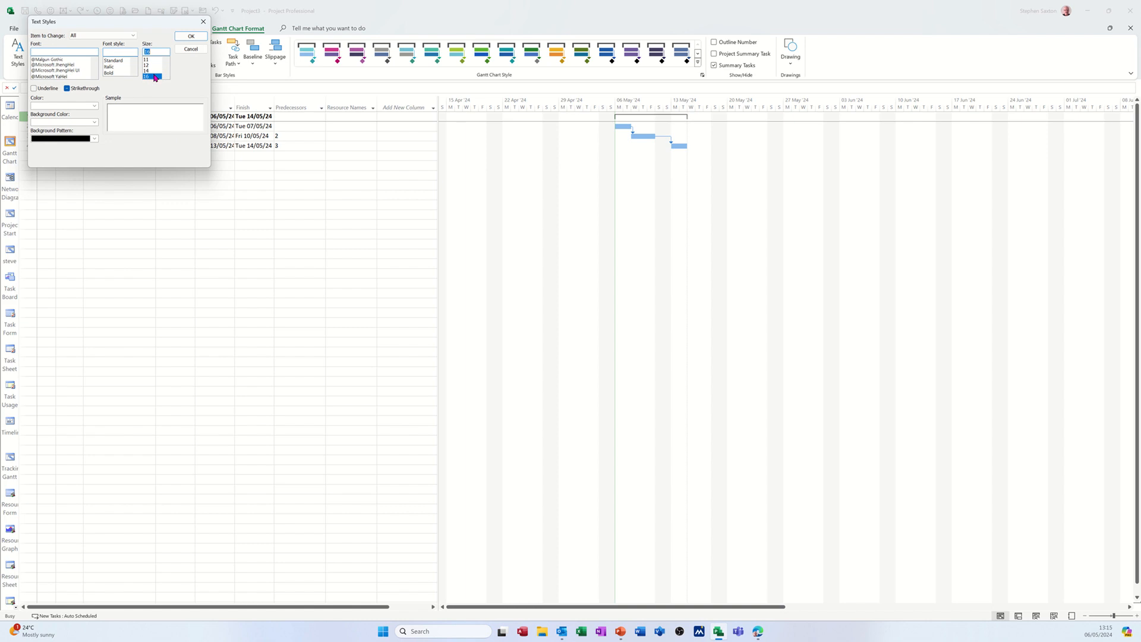
left_click(189, 37)
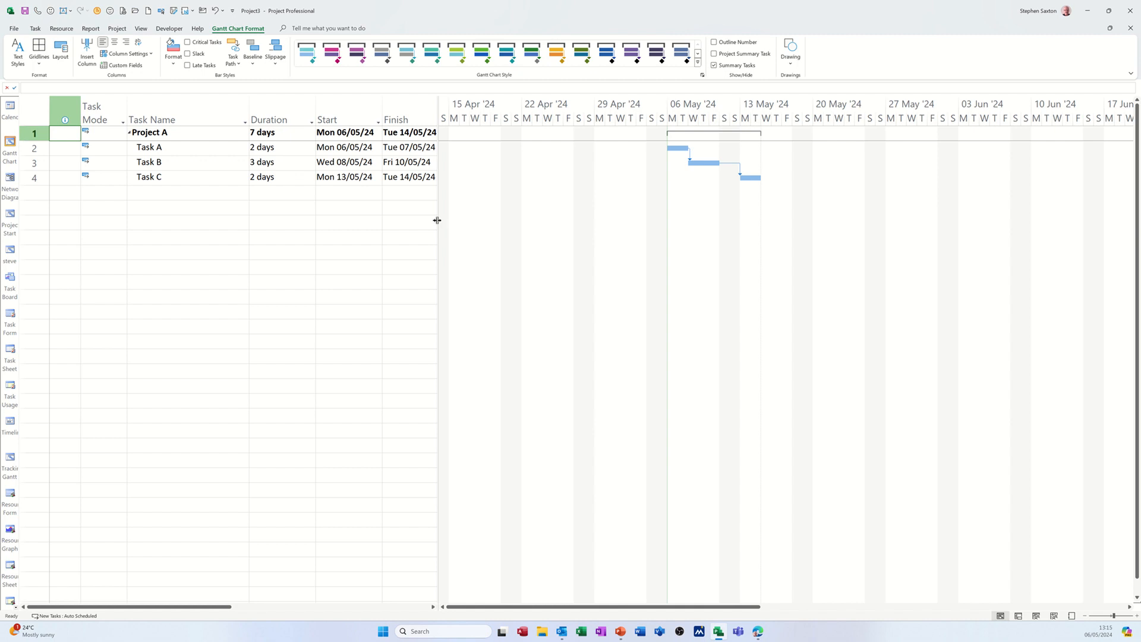
left_click_drag(437, 220, 629, 226)
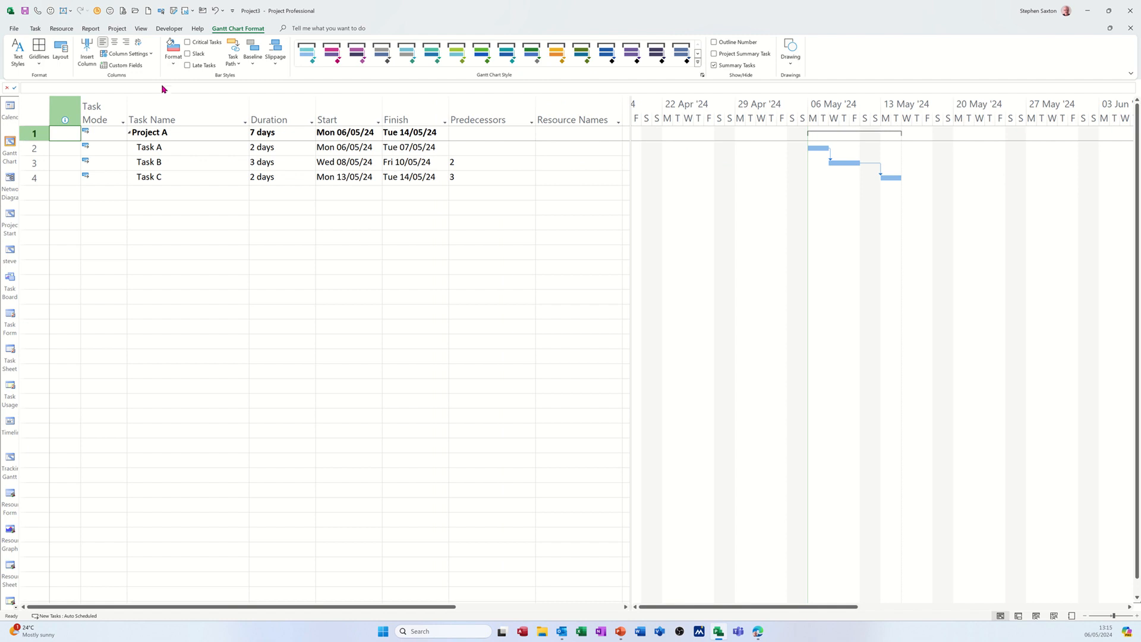
Assign the first two people in the Assign Resources list to Task A.
left_click(61, 28)
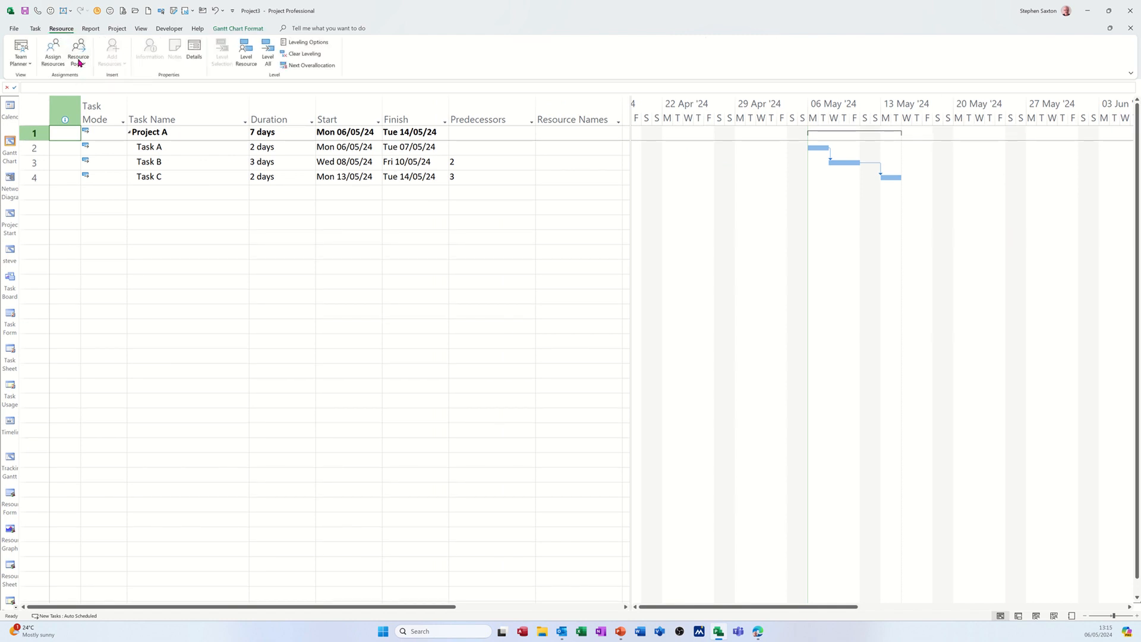
left_click(51, 47)
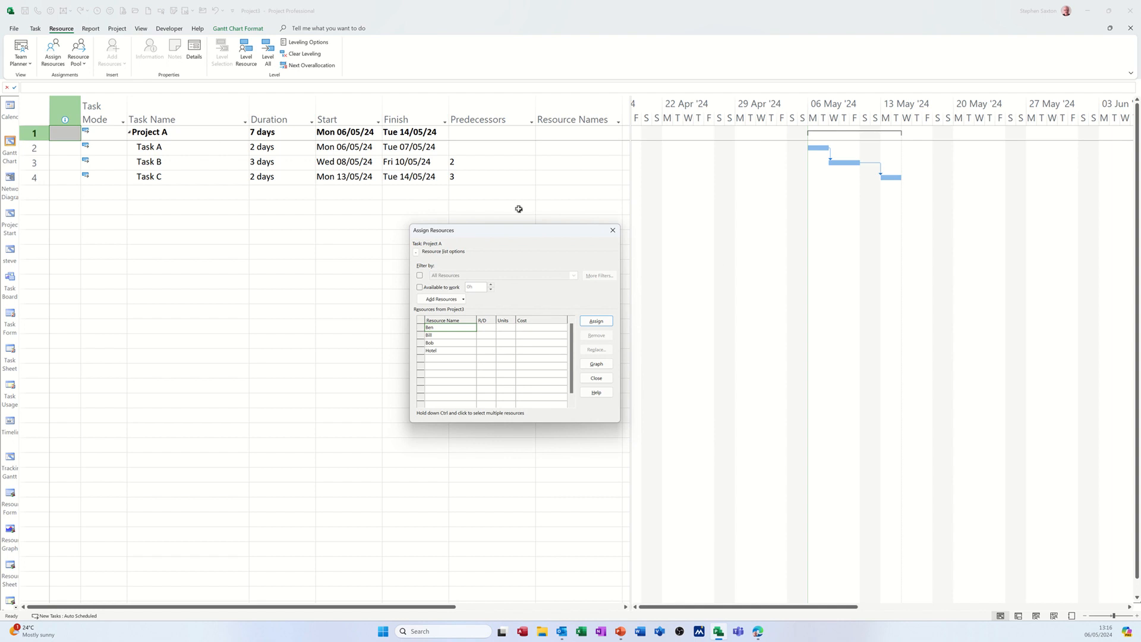
left_click(220, 149)
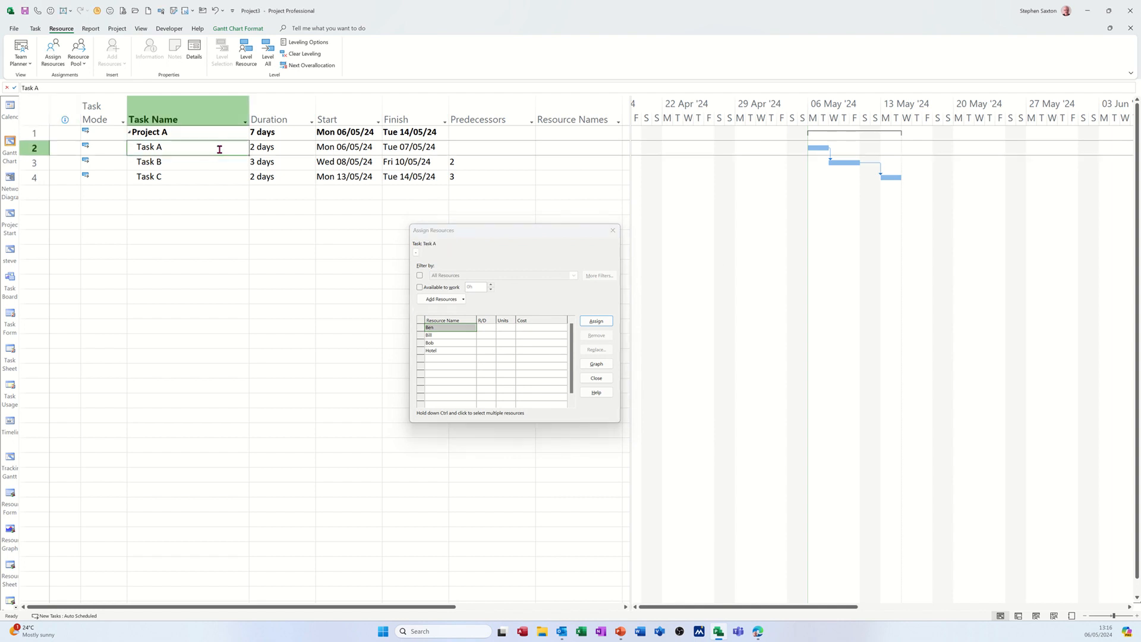
left_click(456, 327)
left_click(455, 335)
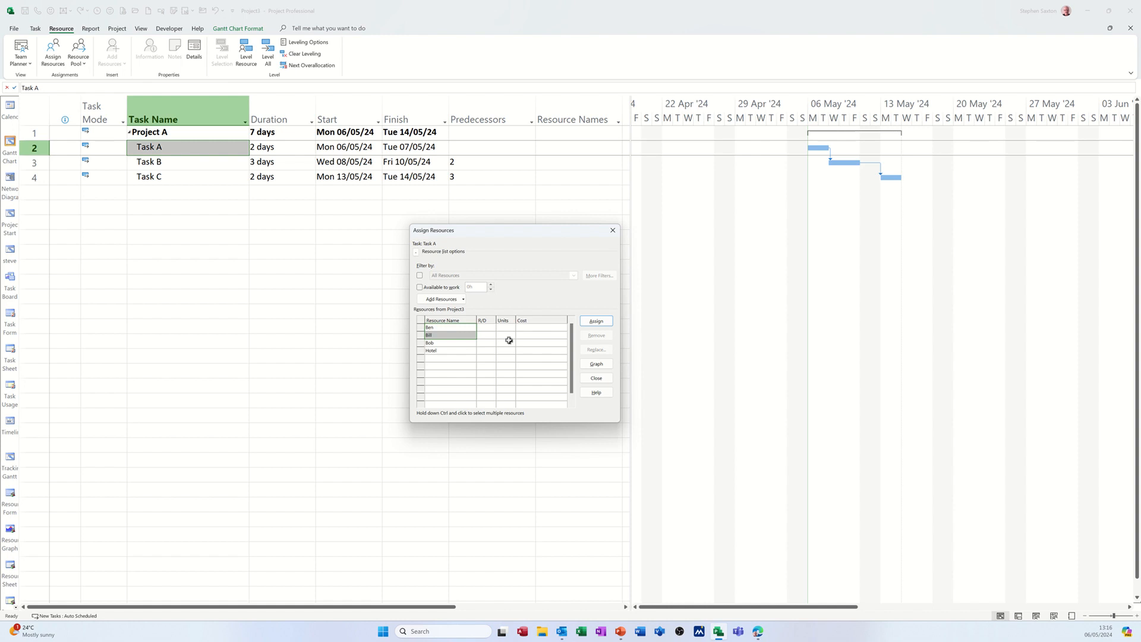
left_click(595, 324)
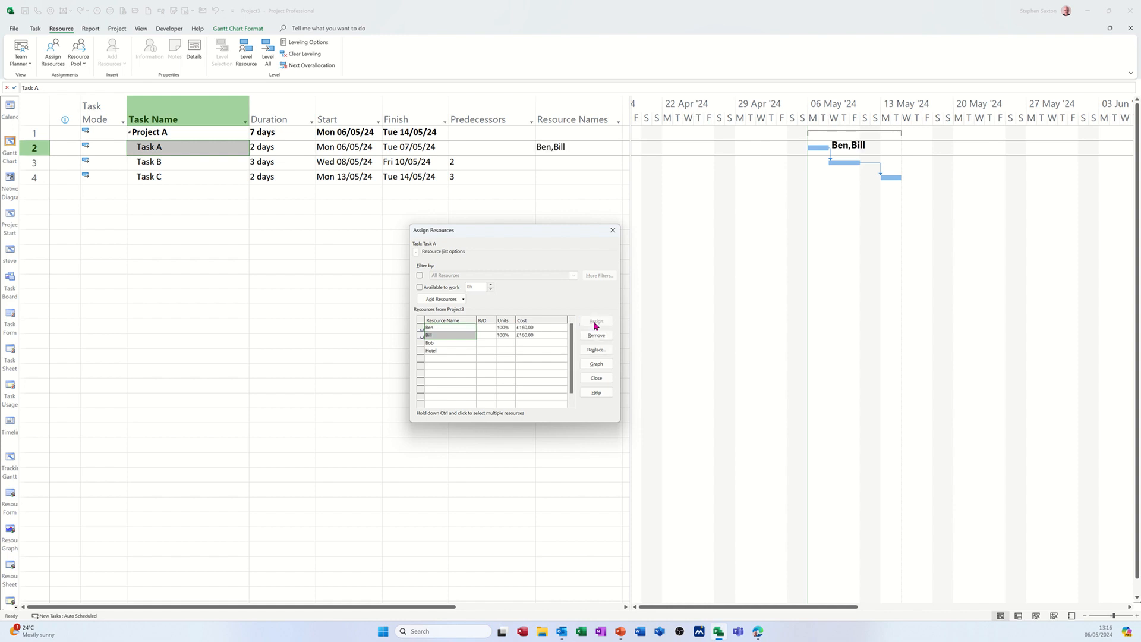
Assign the third person in the alphabetical resource list to Task B and the first person to Task C.
left_click(196, 163)
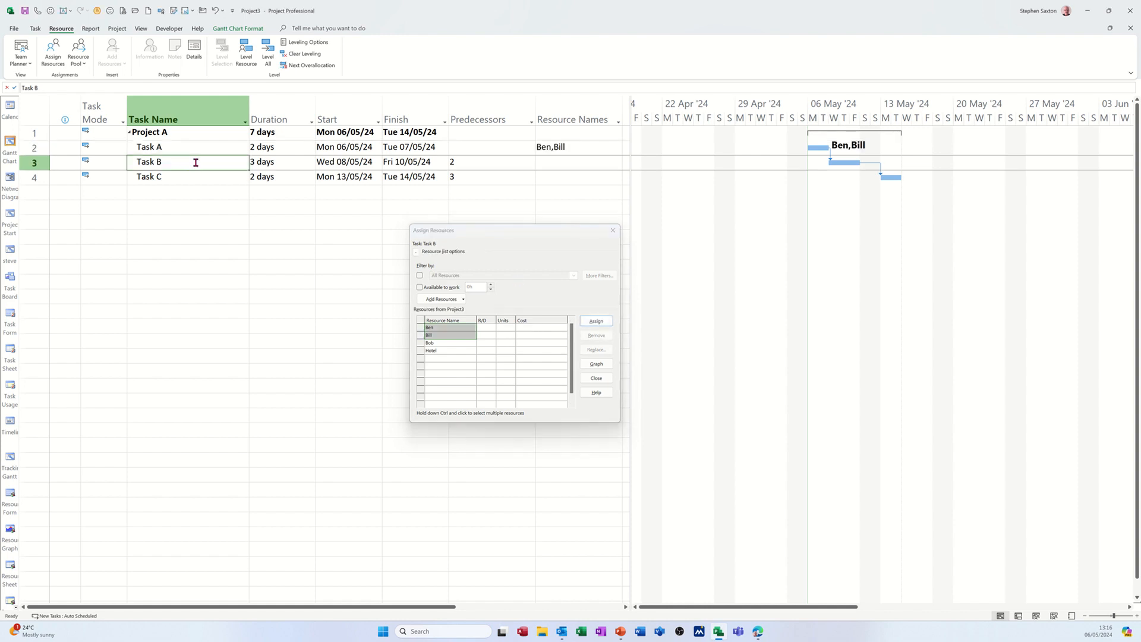
left_click(457, 344)
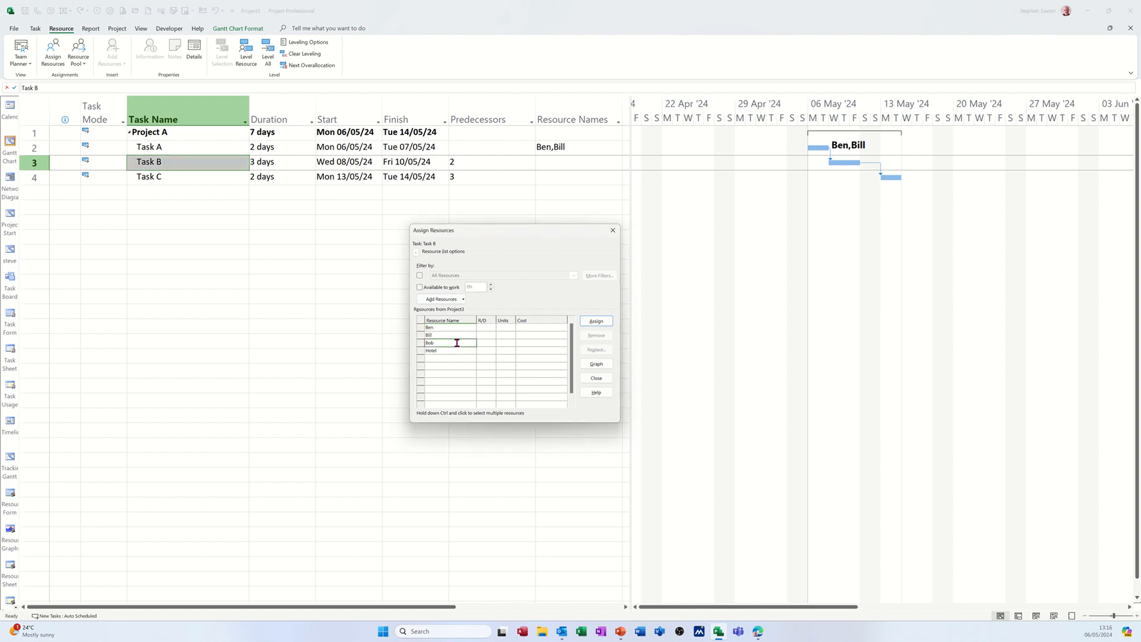
left_click(595, 320)
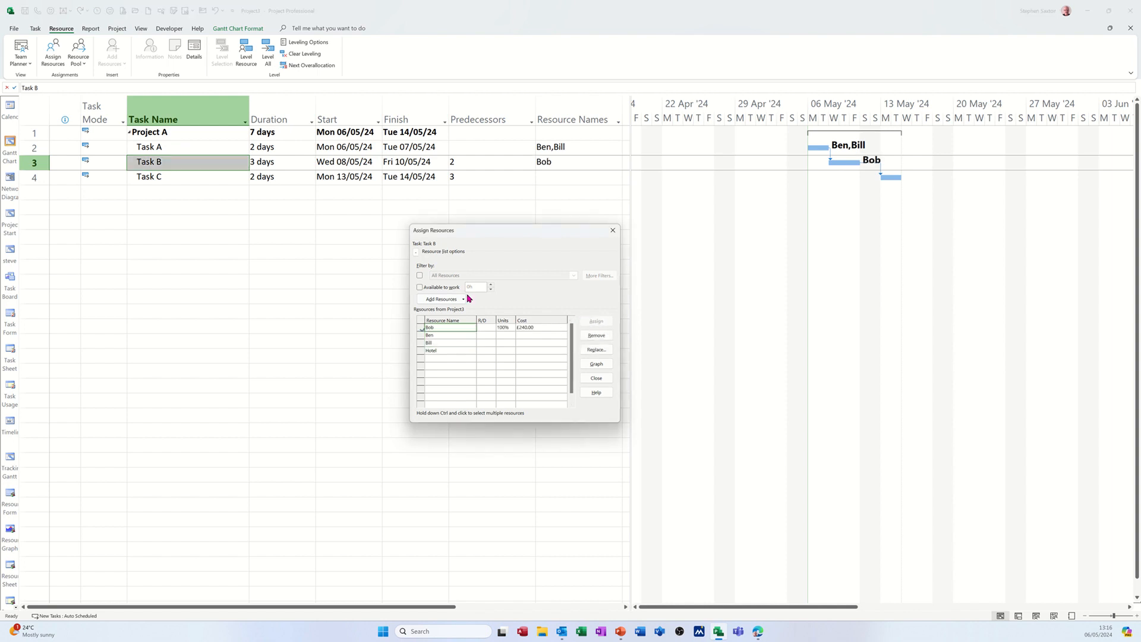
left_click(220, 181)
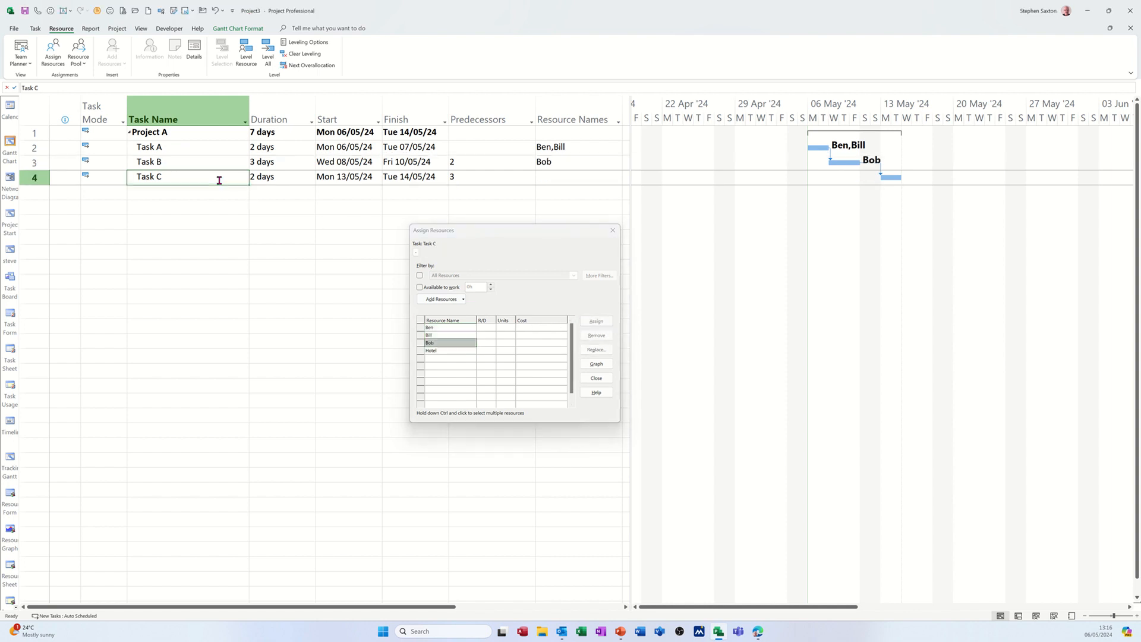
left_click(463, 327)
left_click(596, 321)
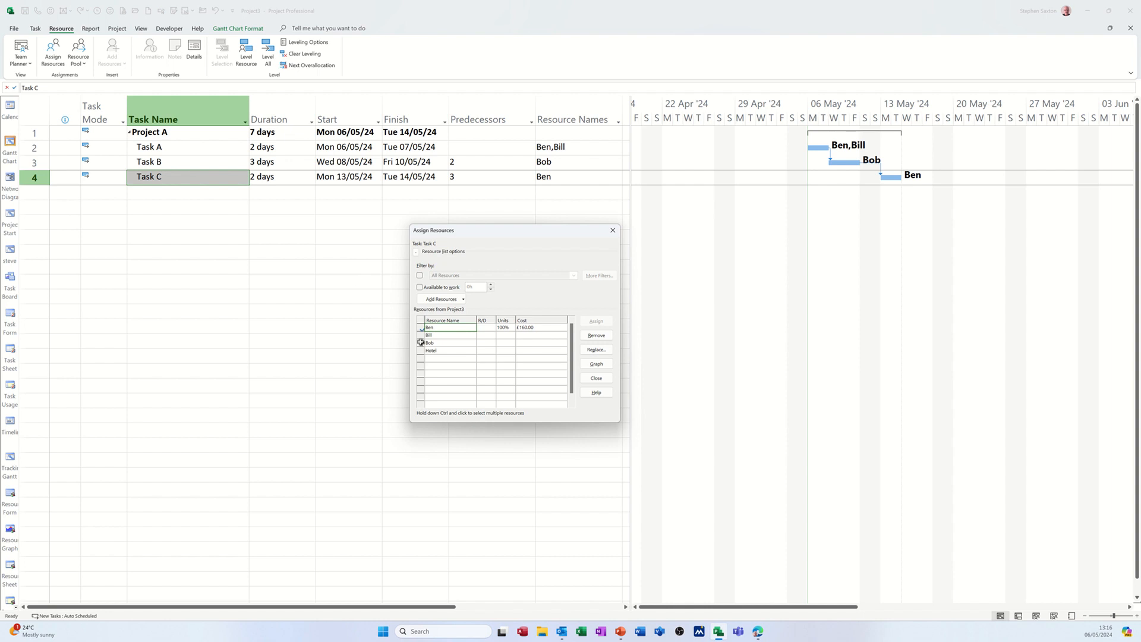
Add the Hotel cost resource to Task C with a cost of 100 and close the resource assignment dialog.
left_click(436, 350)
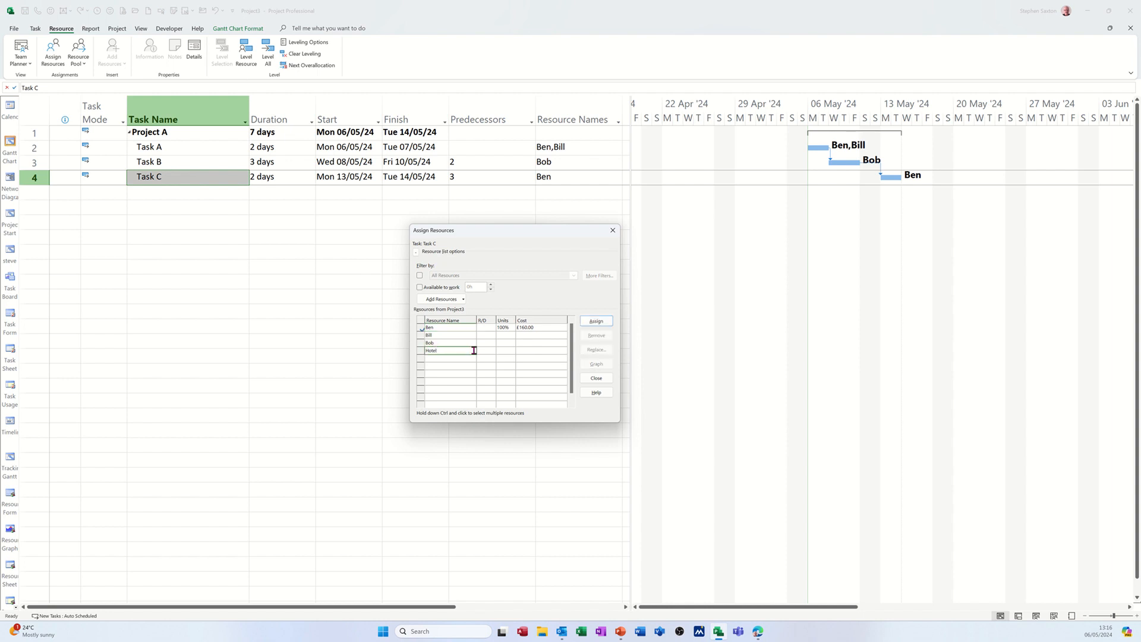
left_click(596, 321)
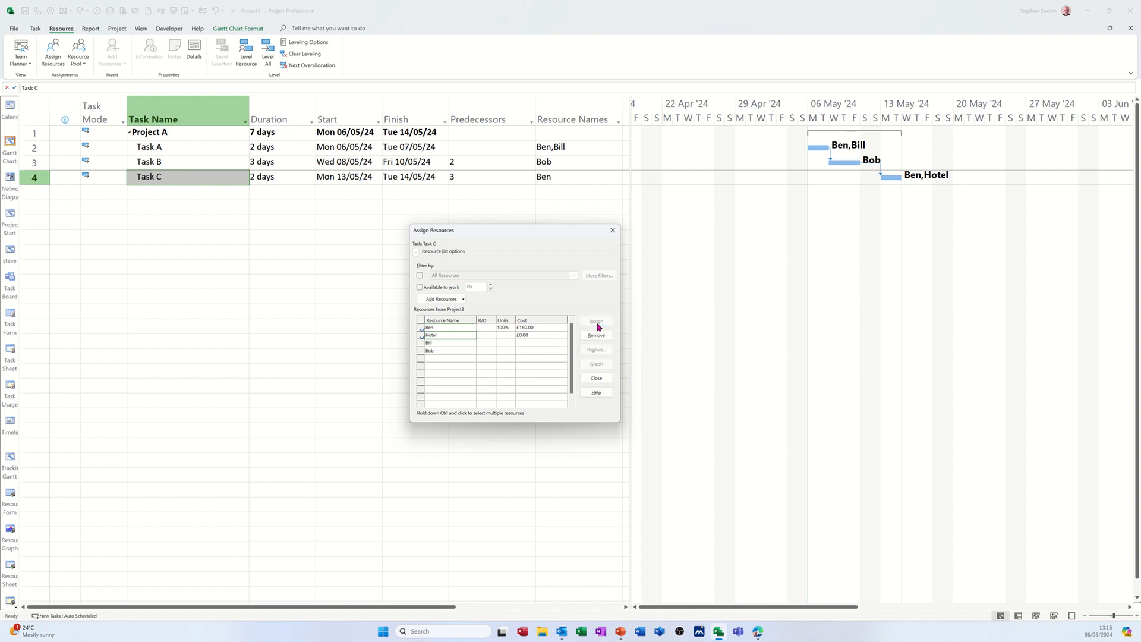
left_click(538, 334)
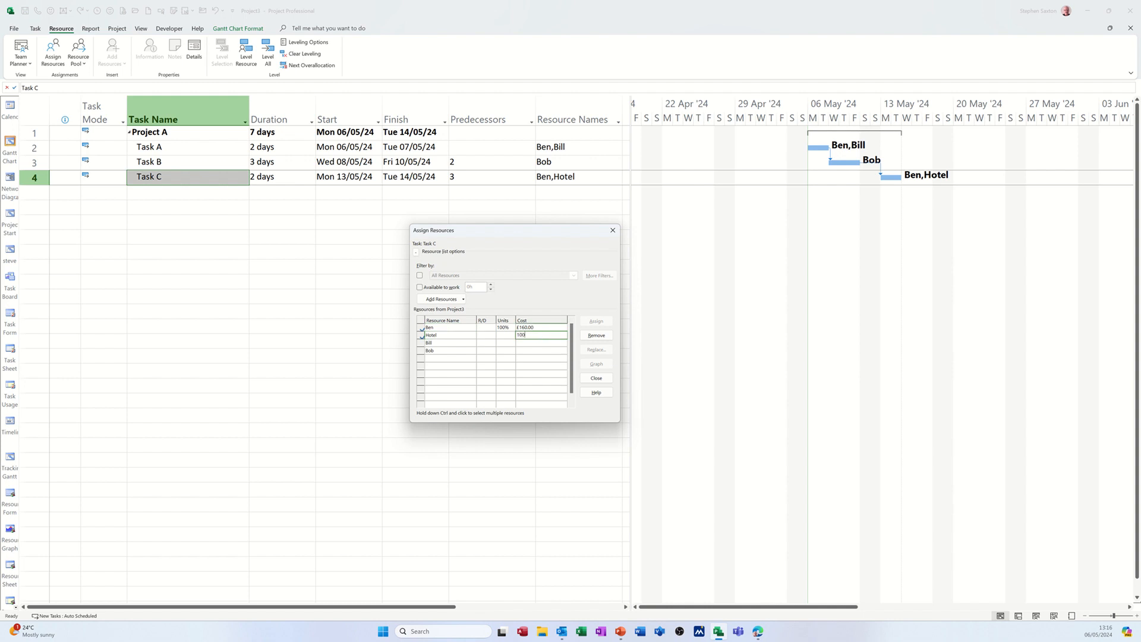
left_click(539, 346)
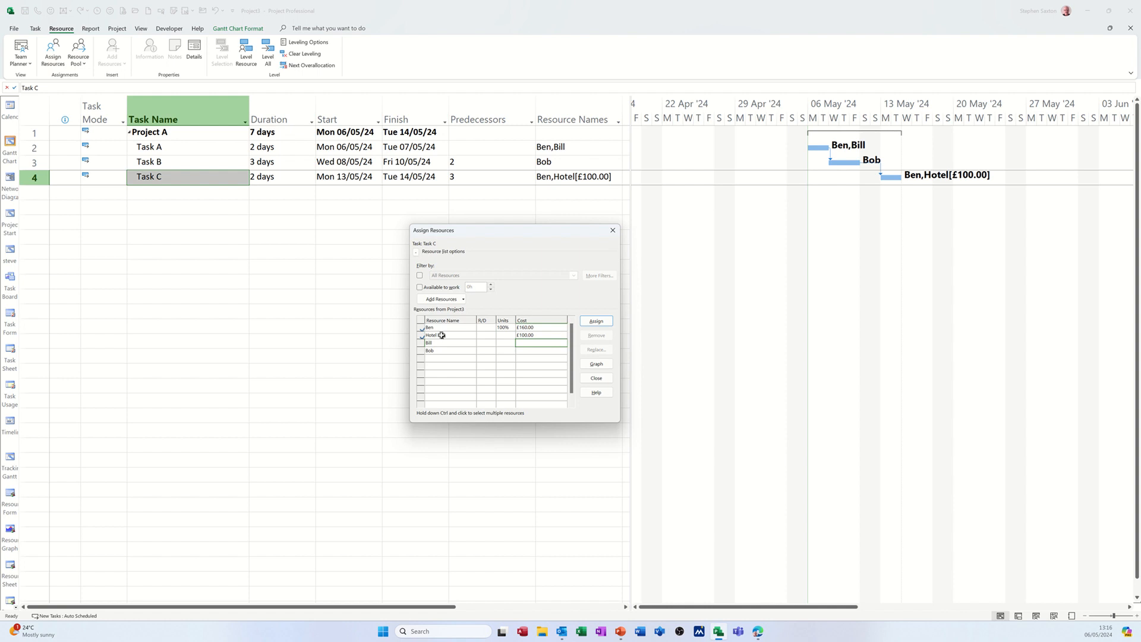
left_click(612, 230)
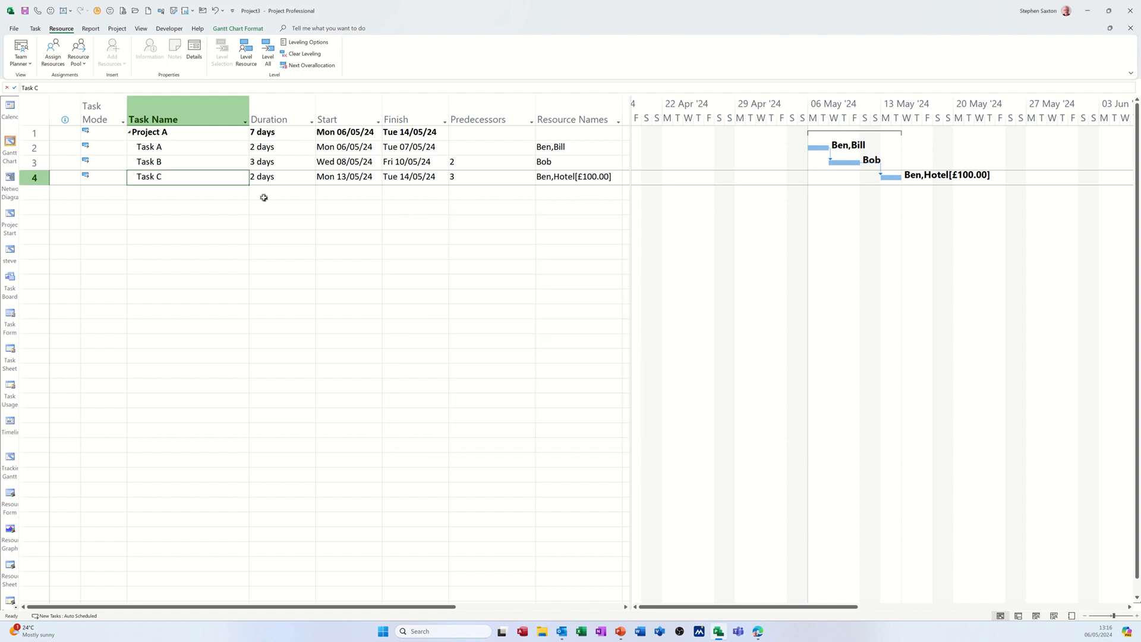
Apply the Cost table to the Gantt Chart and widen the table area beyond the Remaining column.
left_click(141, 30)
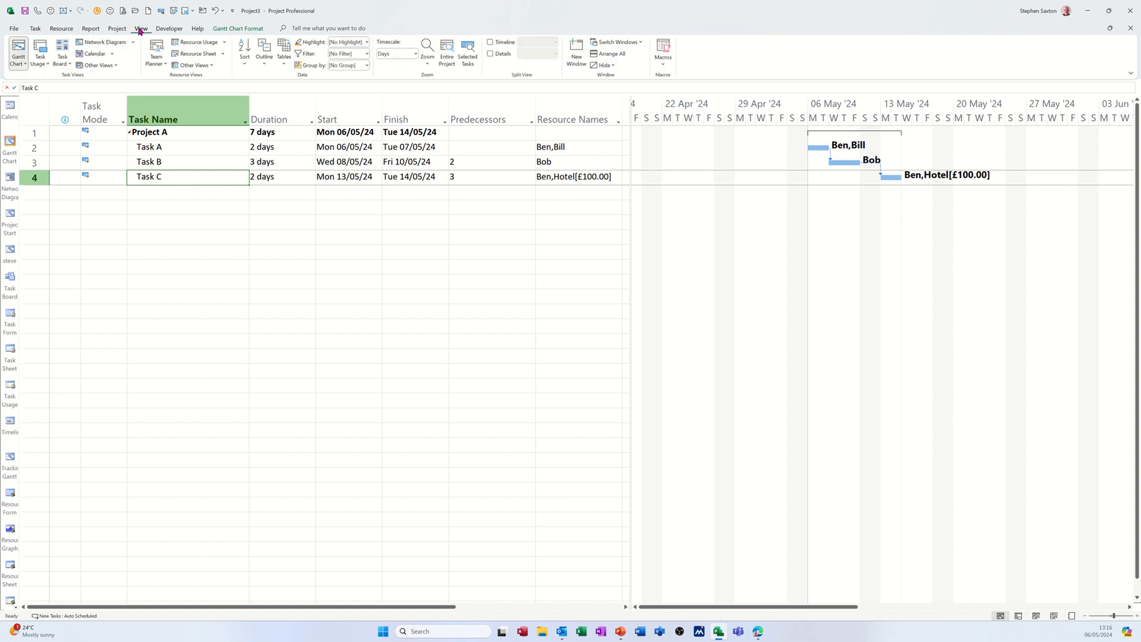
left_click(284, 64)
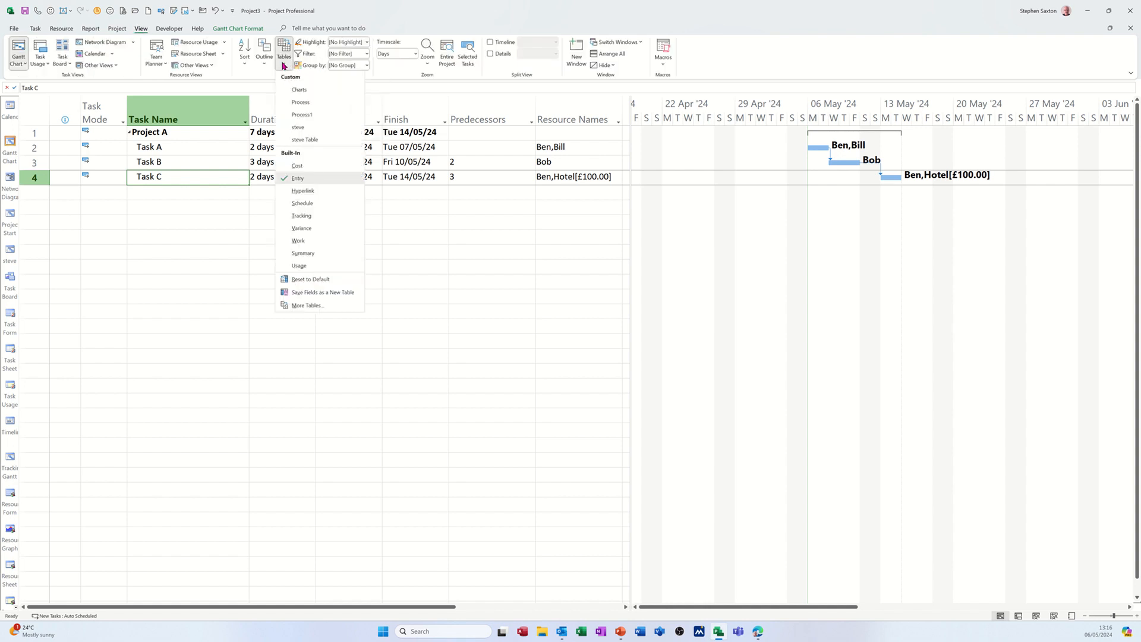
left_click(304, 165)
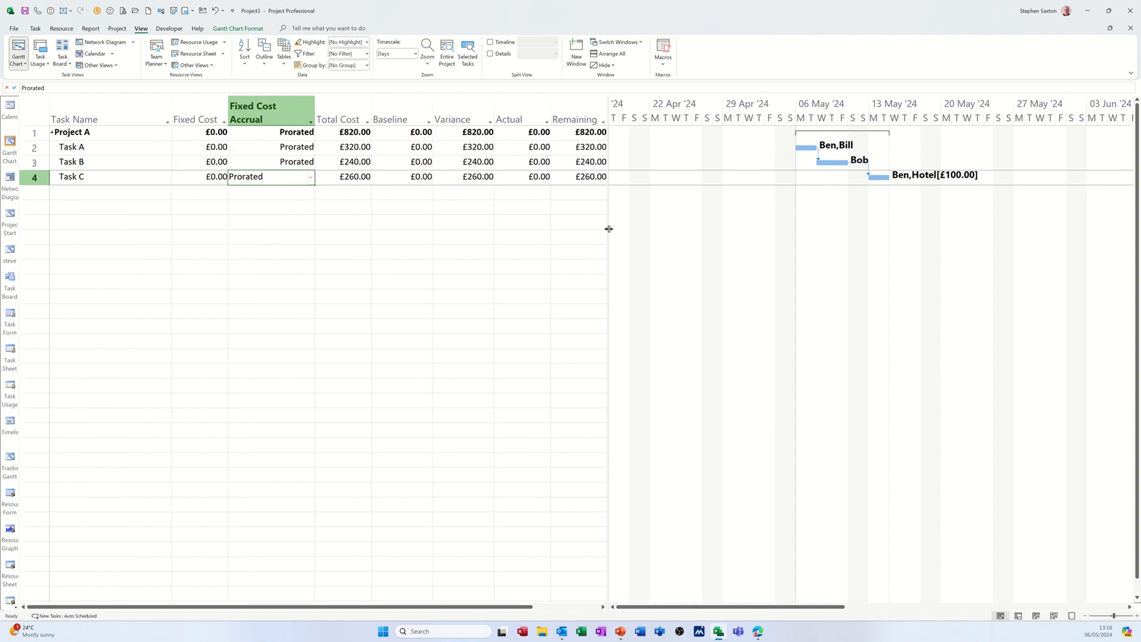
left_click_drag(608, 229, 676, 229)
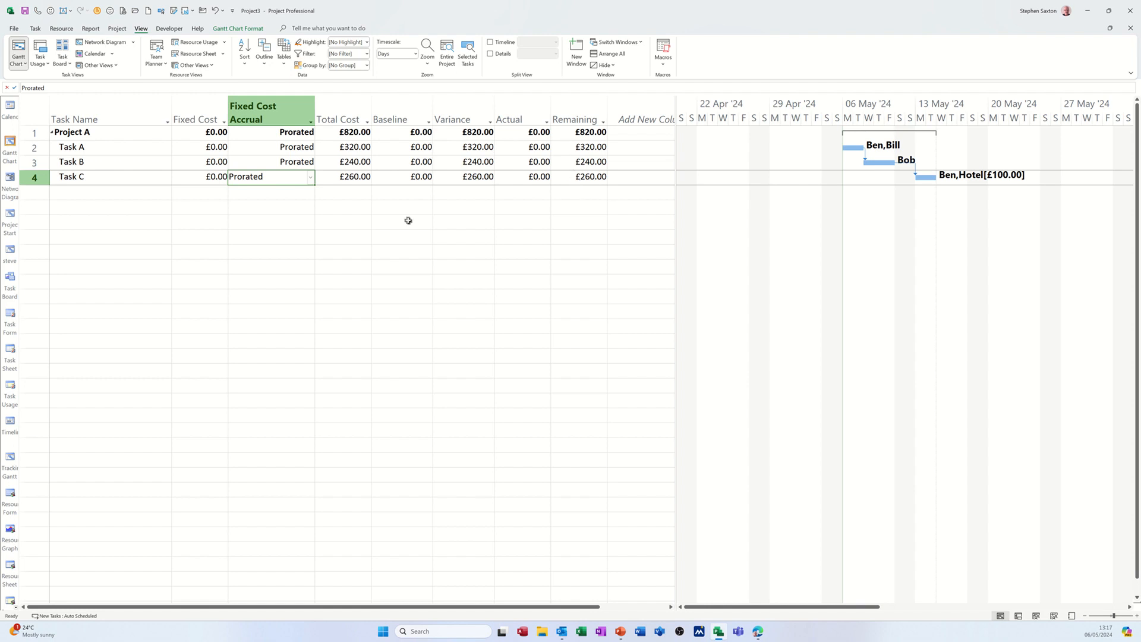
left_click(281, 206)
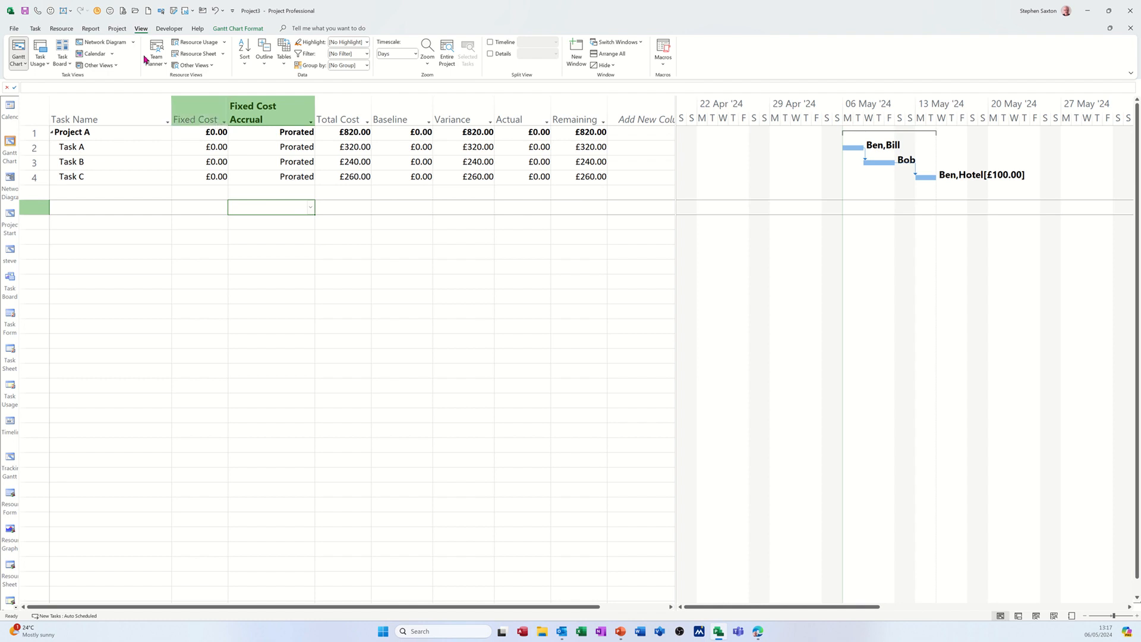
Set the default Baseline for the entire project.
left_click(118, 29)
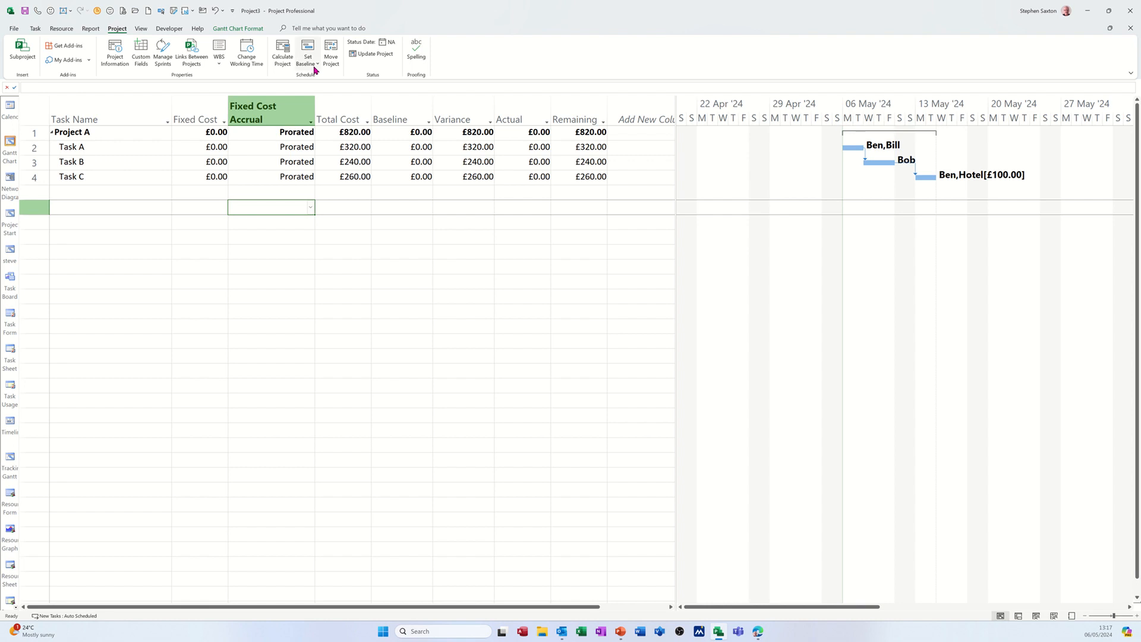
left_click(315, 64)
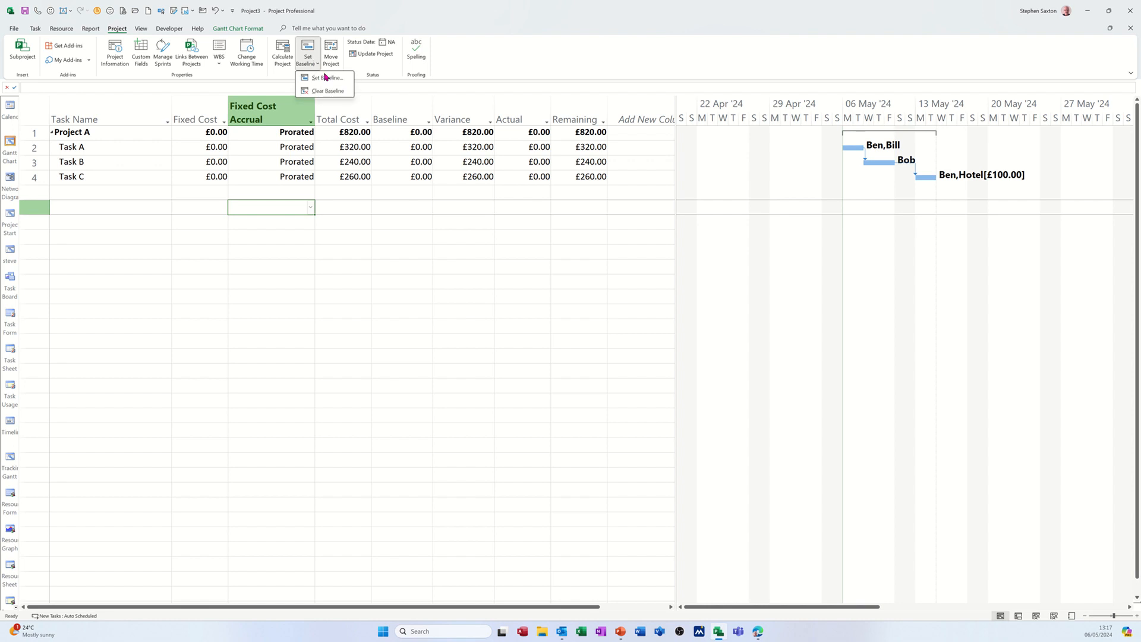
left_click(328, 79)
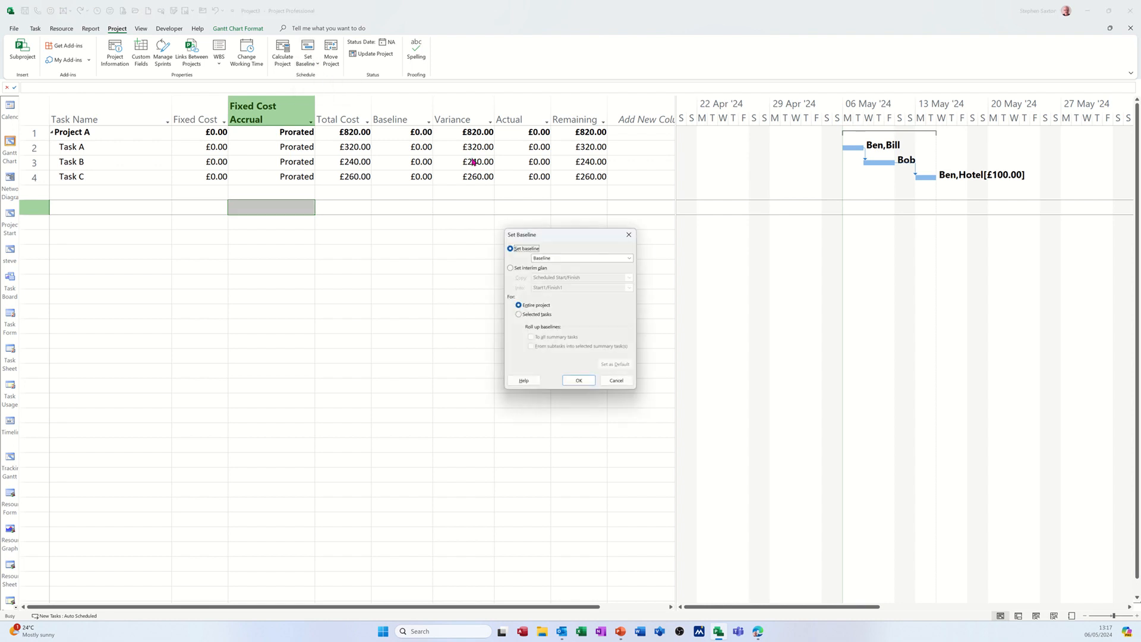
left_click(629, 258)
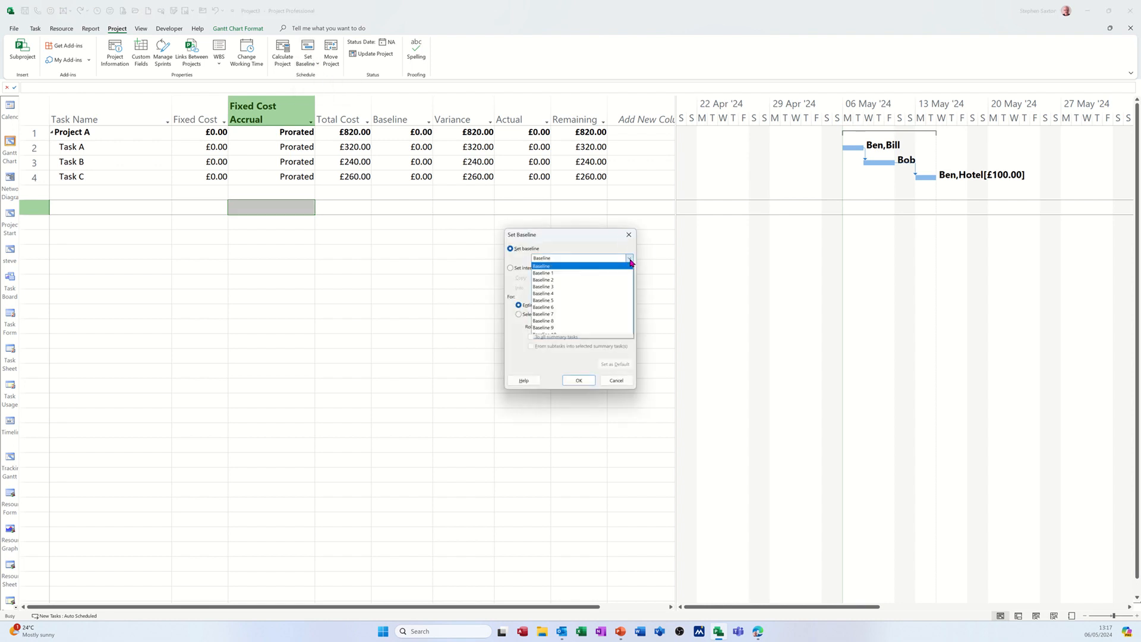
left_click(631, 262)
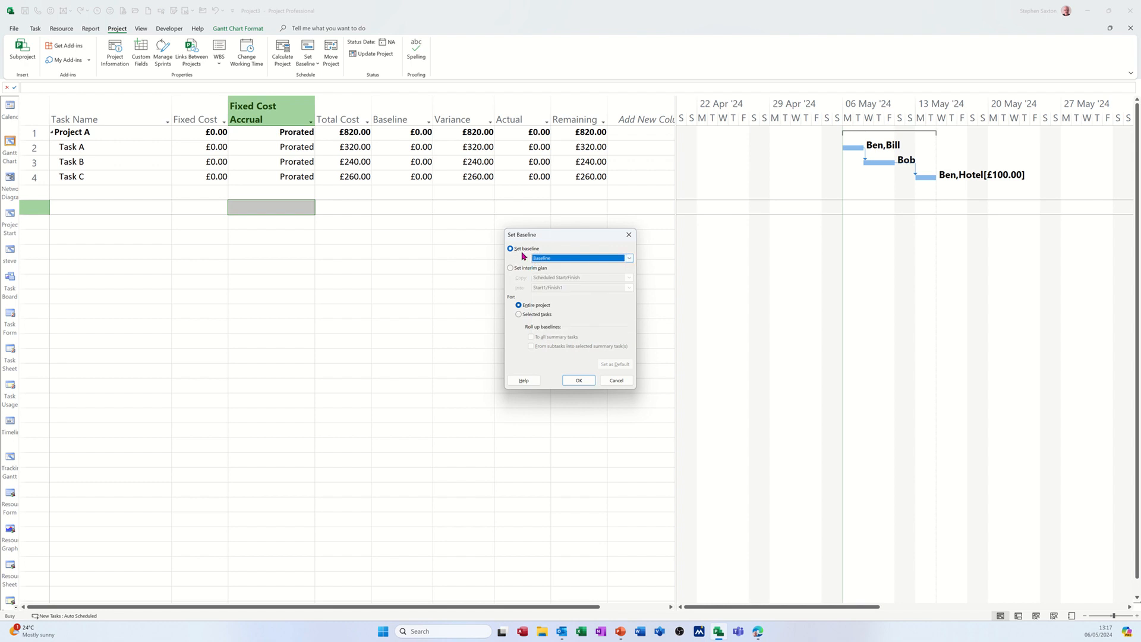
left_click(577, 381)
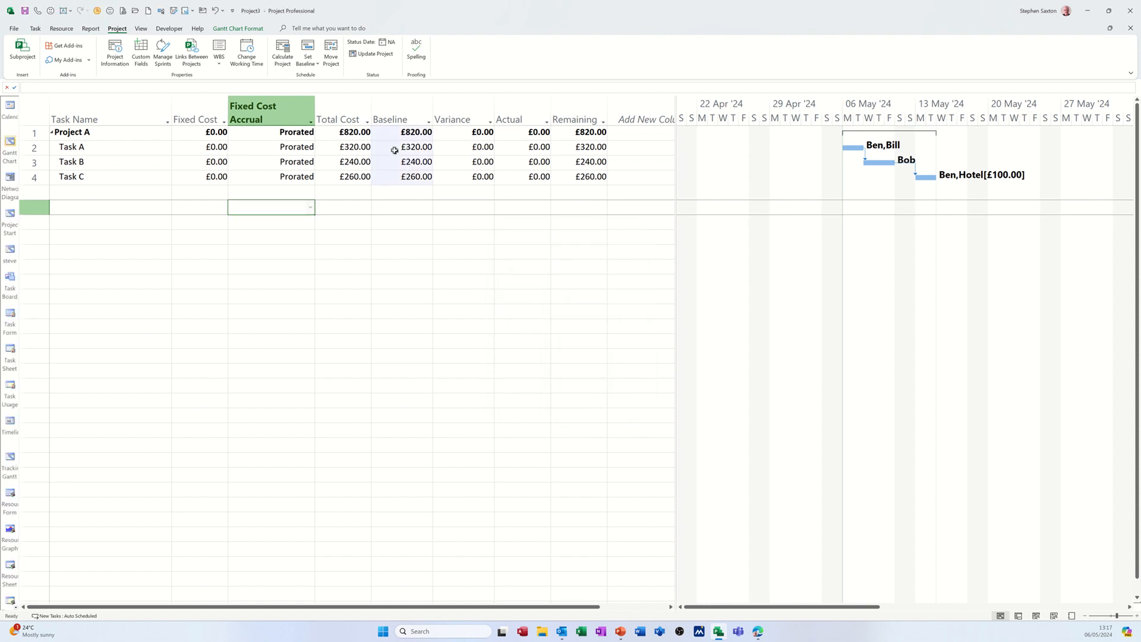
Select Task A and change the view to Tracking Gantt.
left_click(146, 152)
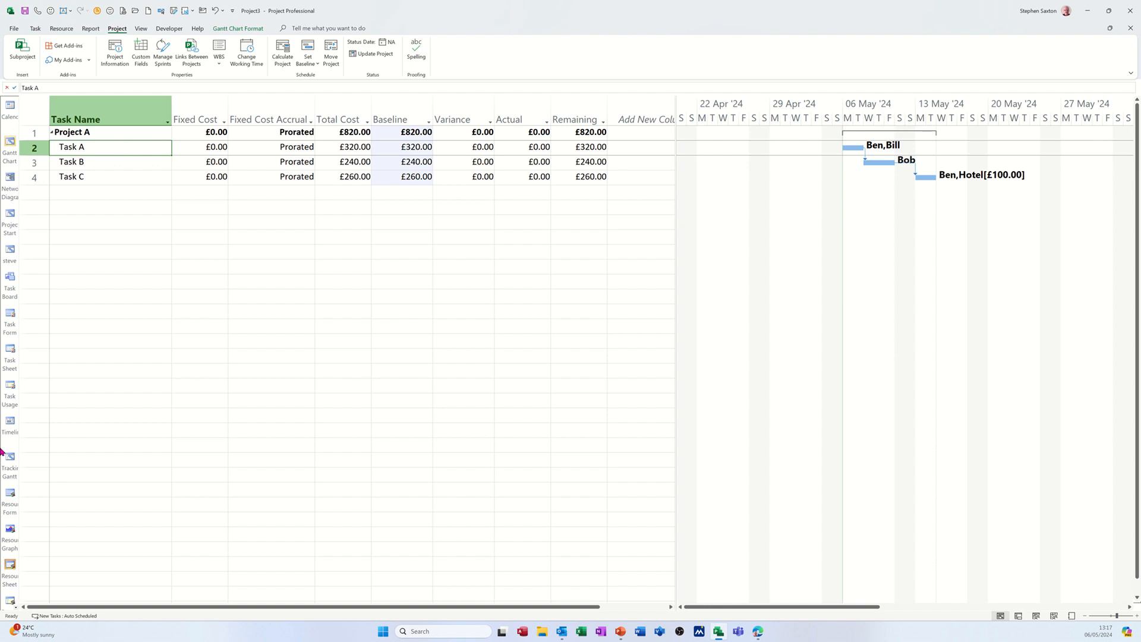
left_click(35, 29)
left_click(20, 63)
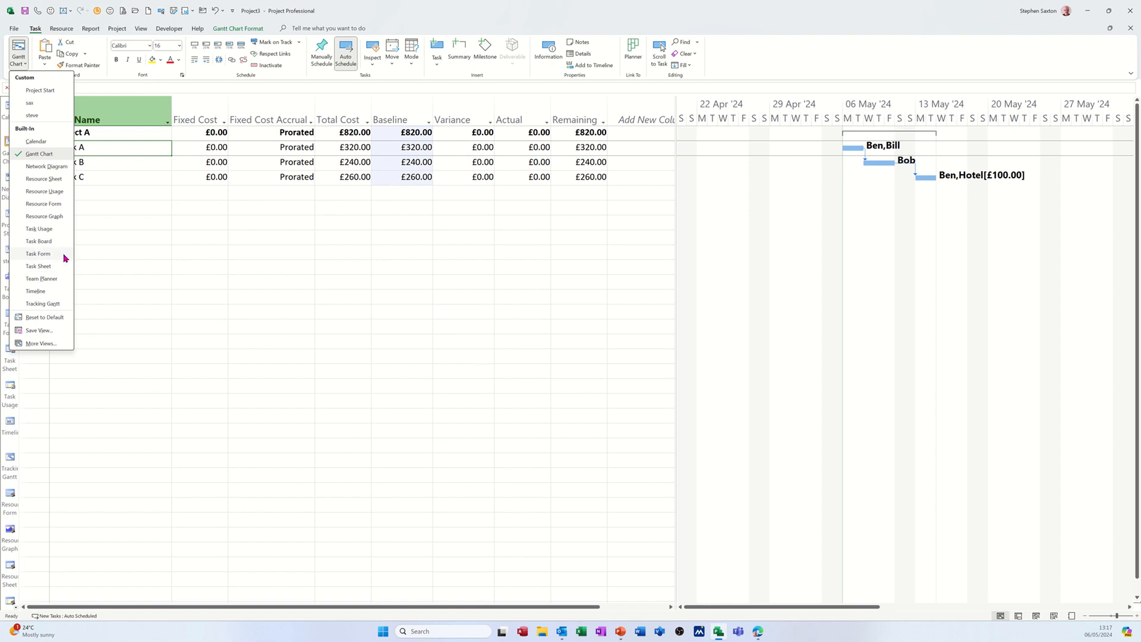
left_click(58, 307)
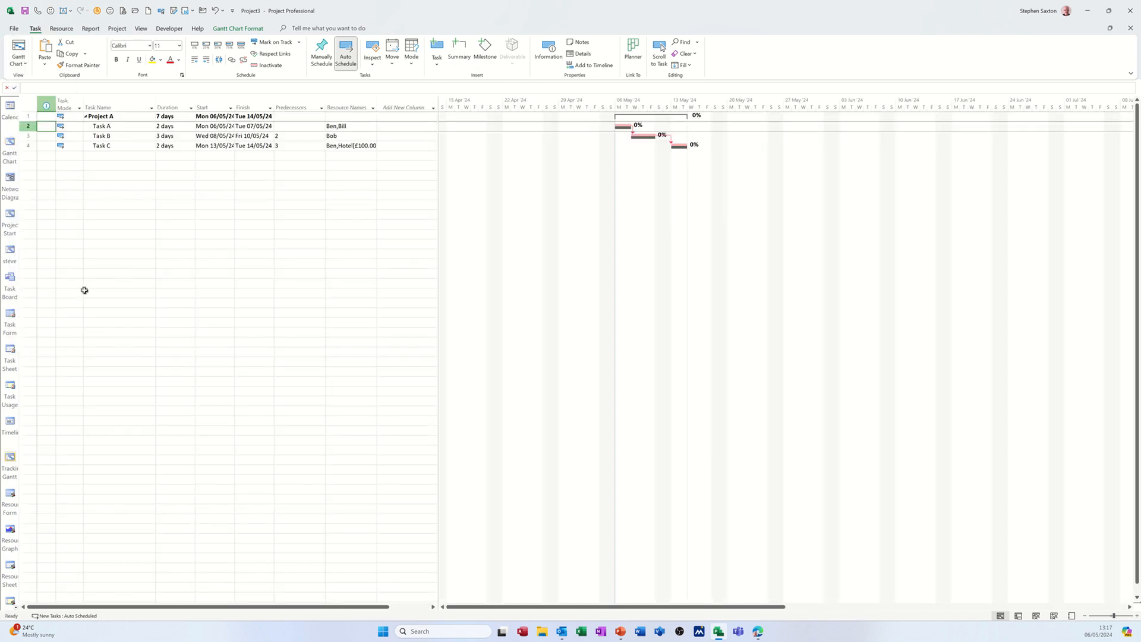
Set the text style size to 16 for all items in the Tracking Gantt.
left_click(235, 29)
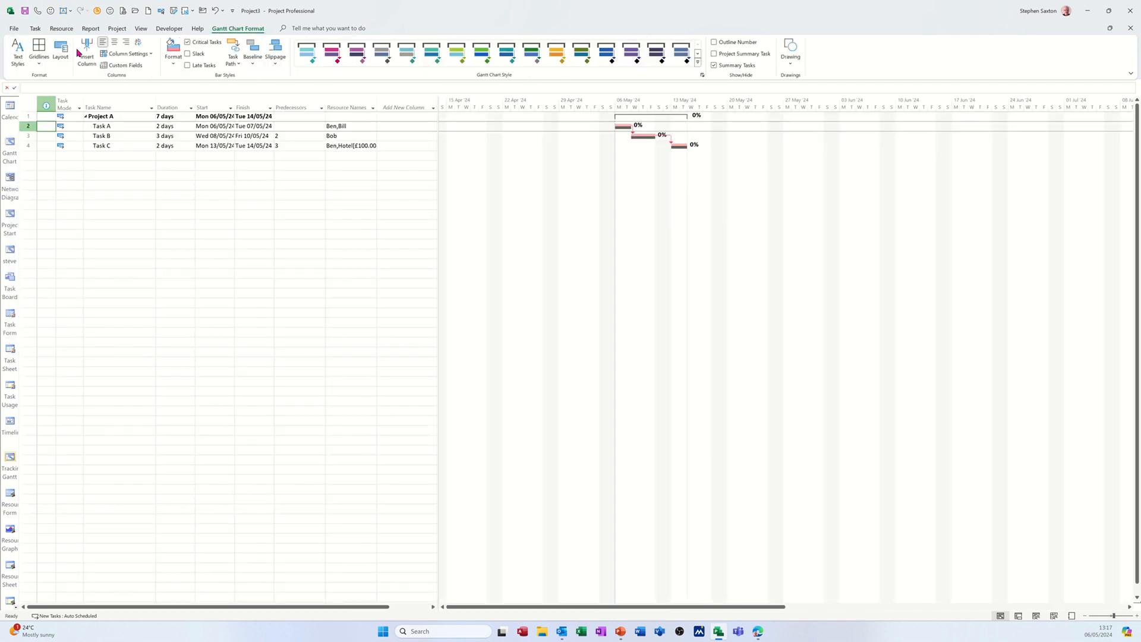
left_click(153, 77)
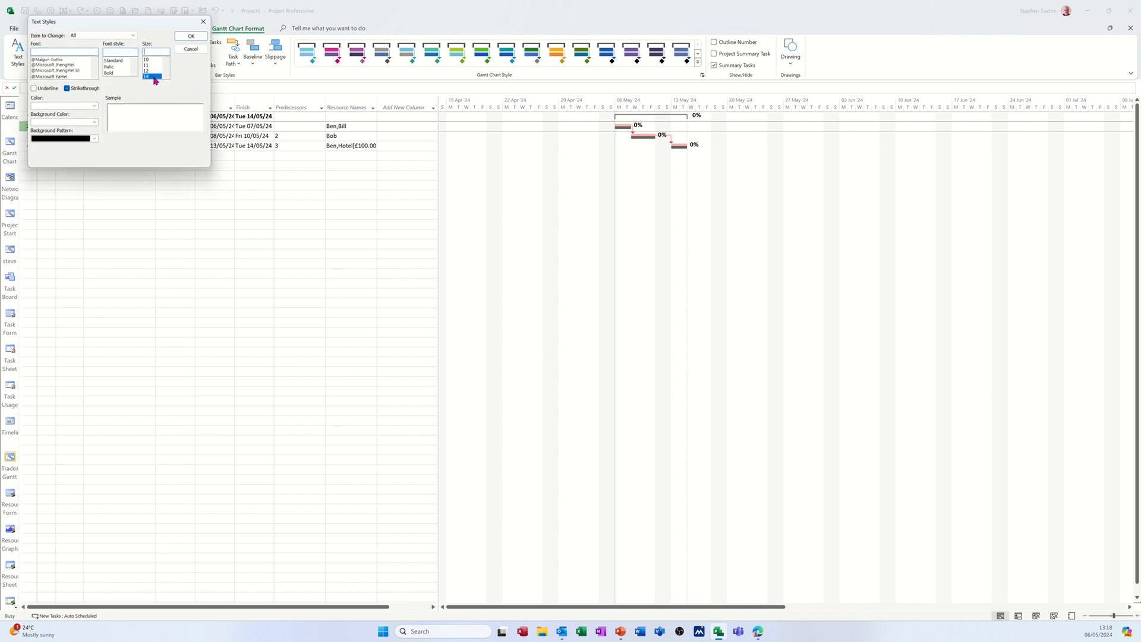
left_click(165, 74)
left_click(152, 76)
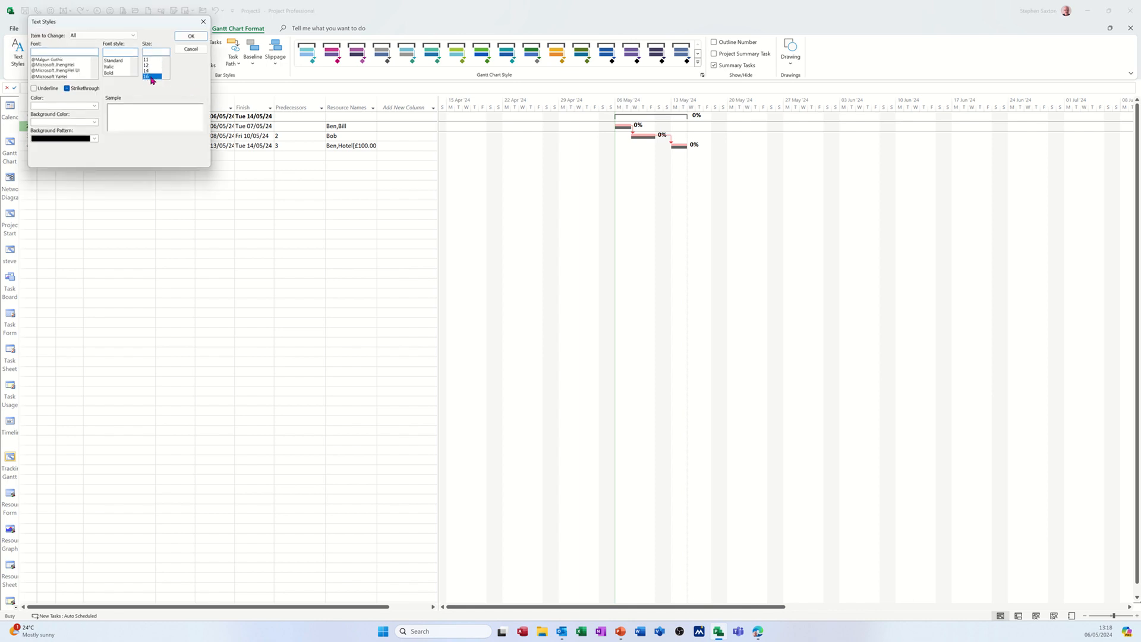
left_click(191, 36)
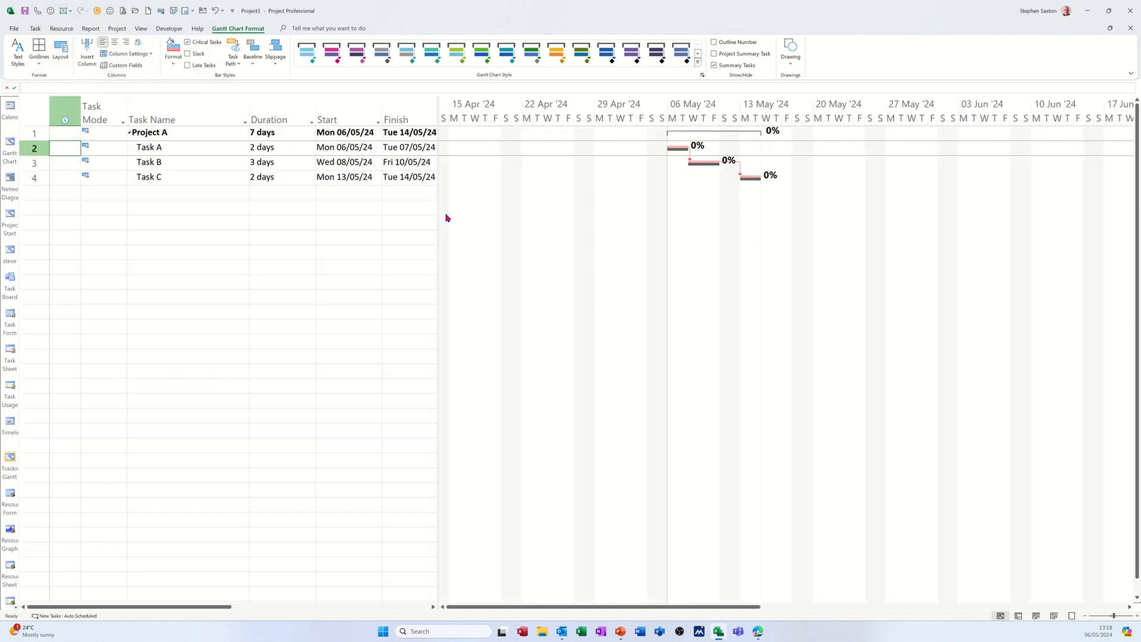
Widen the table area beyond the Resource Names column and narrow the Task Name column.
left_click_drag(438, 219, 647, 229)
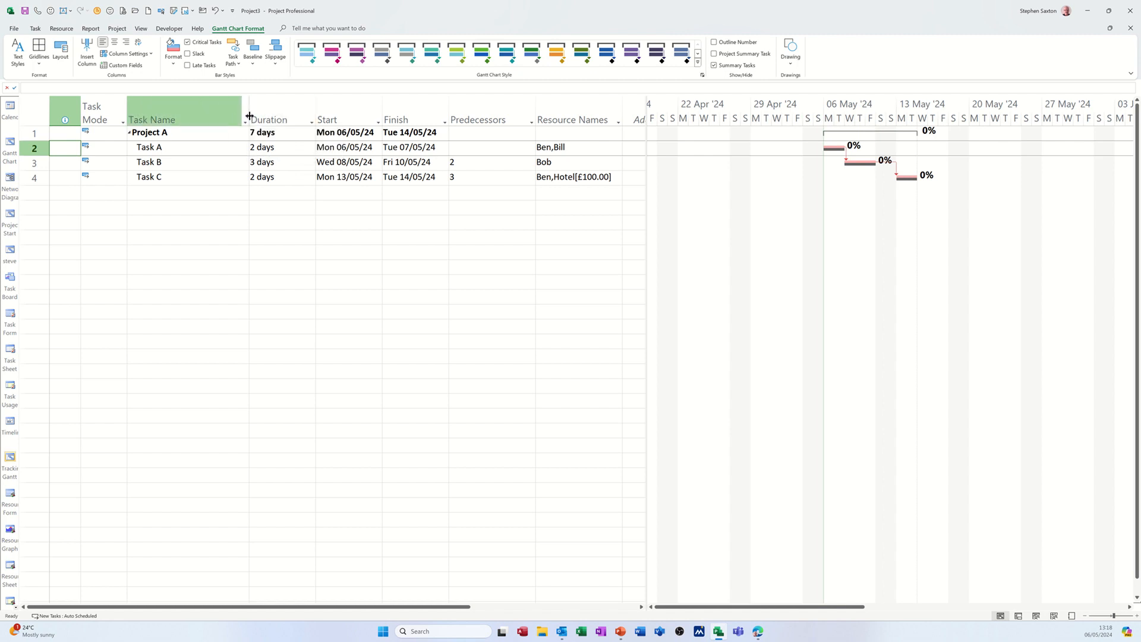
left_click_drag(250, 117, 188, 114)
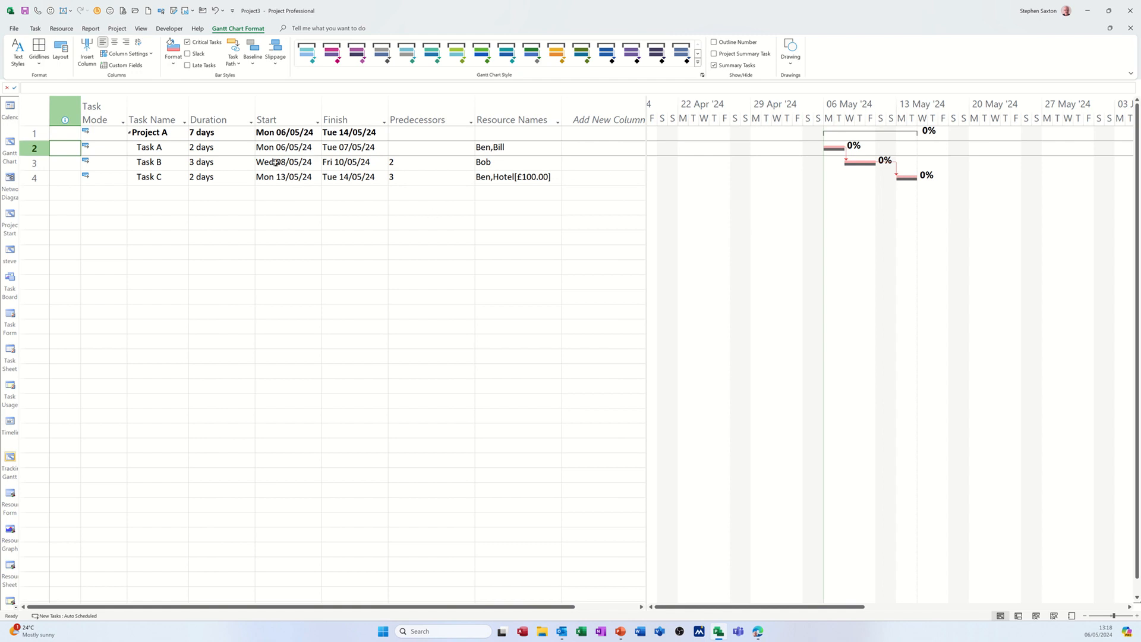
Apply the Tracking table to the Tracking Gantt view.
left_click(141, 29)
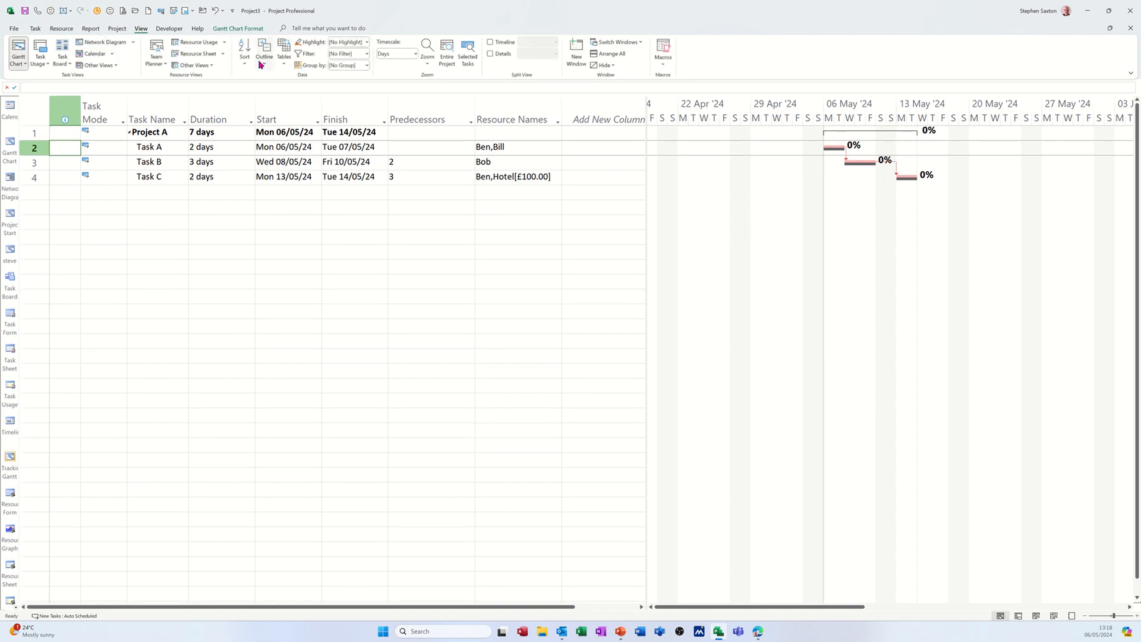
left_click(284, 57)
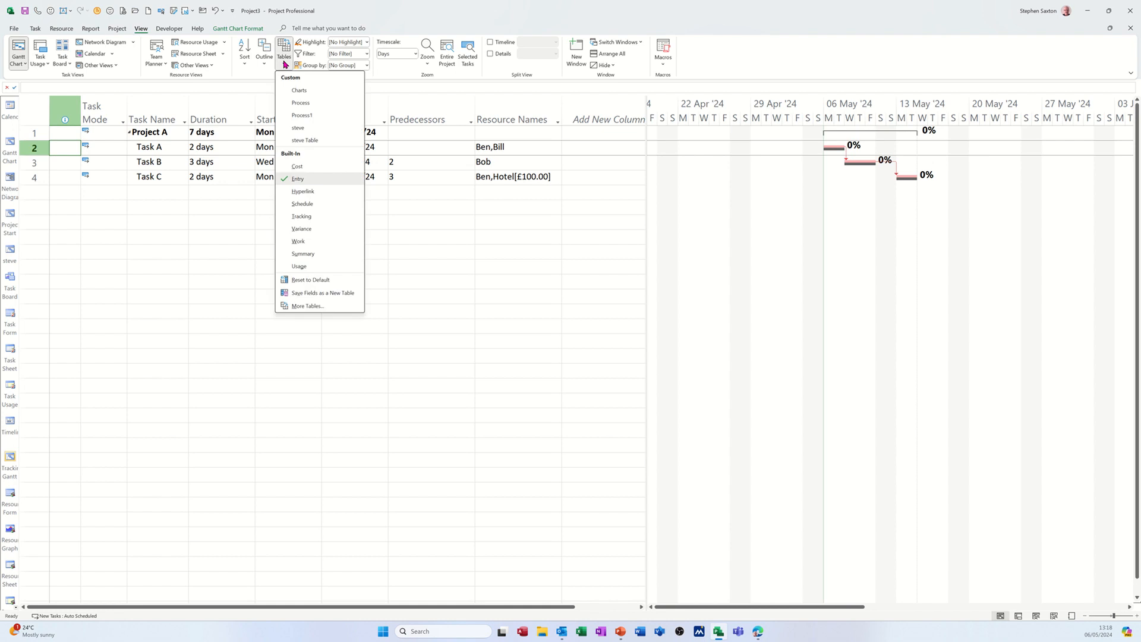
left_click(308, 218)
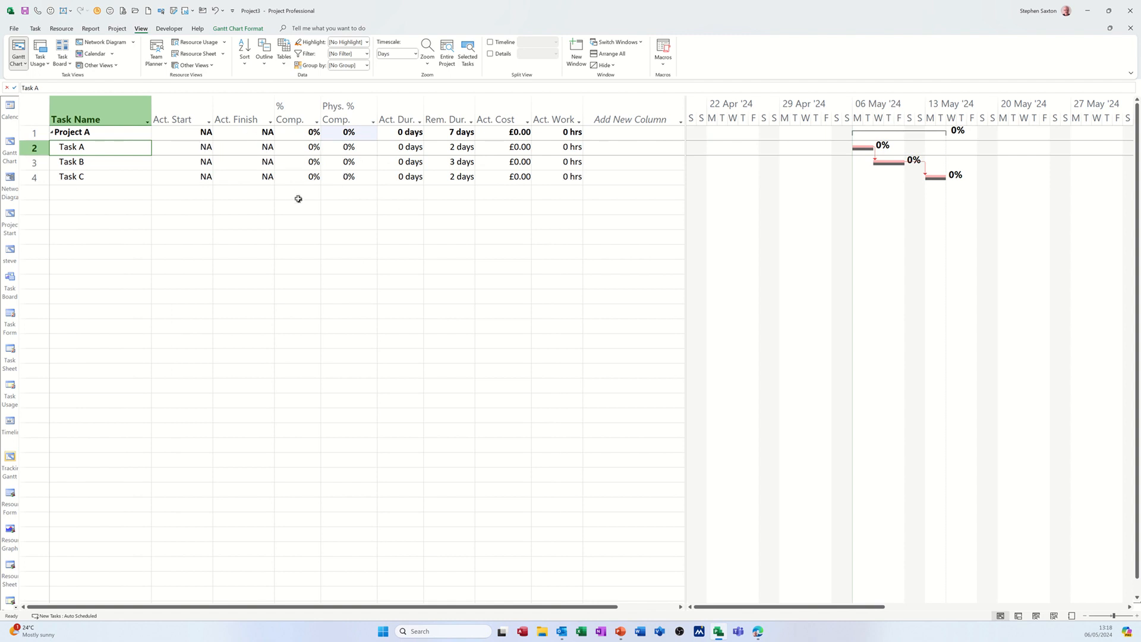
Insert a Start column before the Act. Start column.
right_click(177, 108)
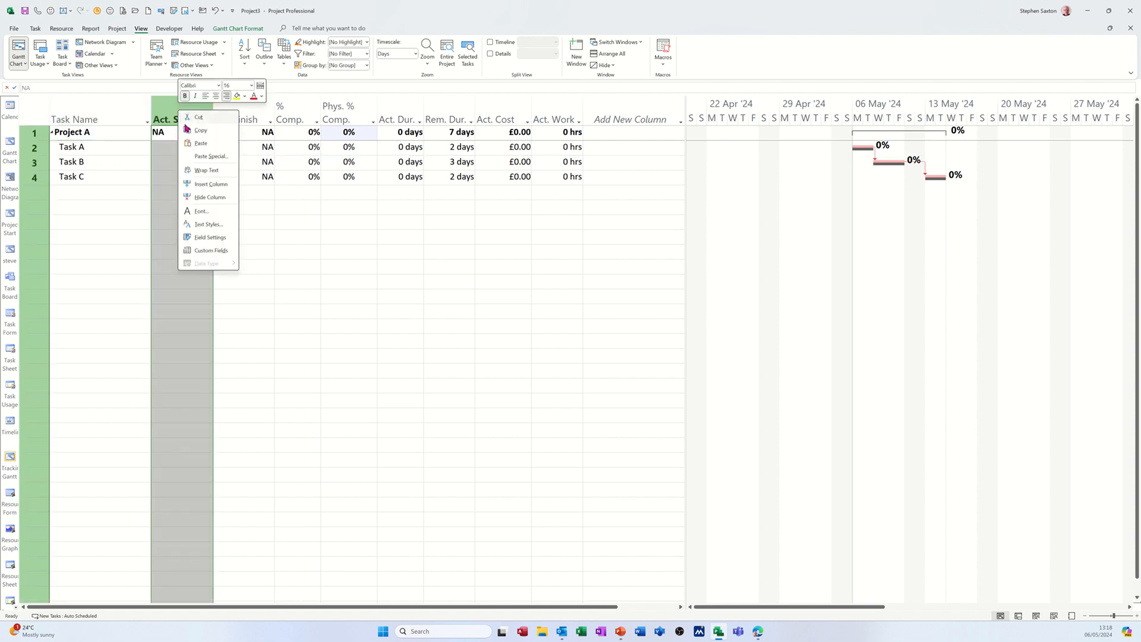
left_click(198, 188)
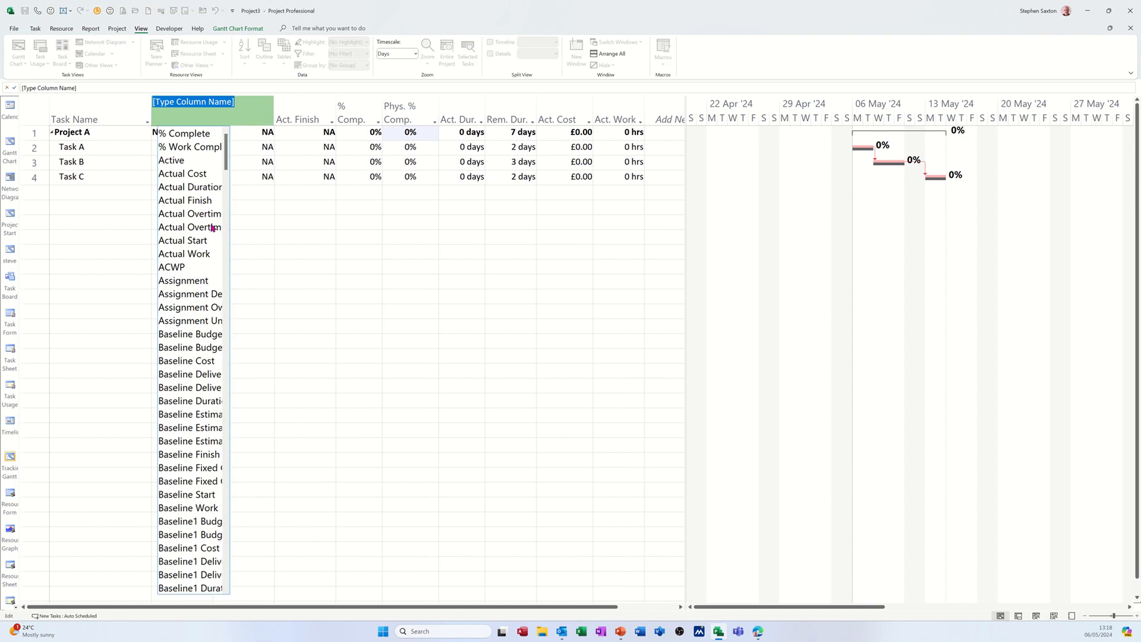
type("scheduled Duration")
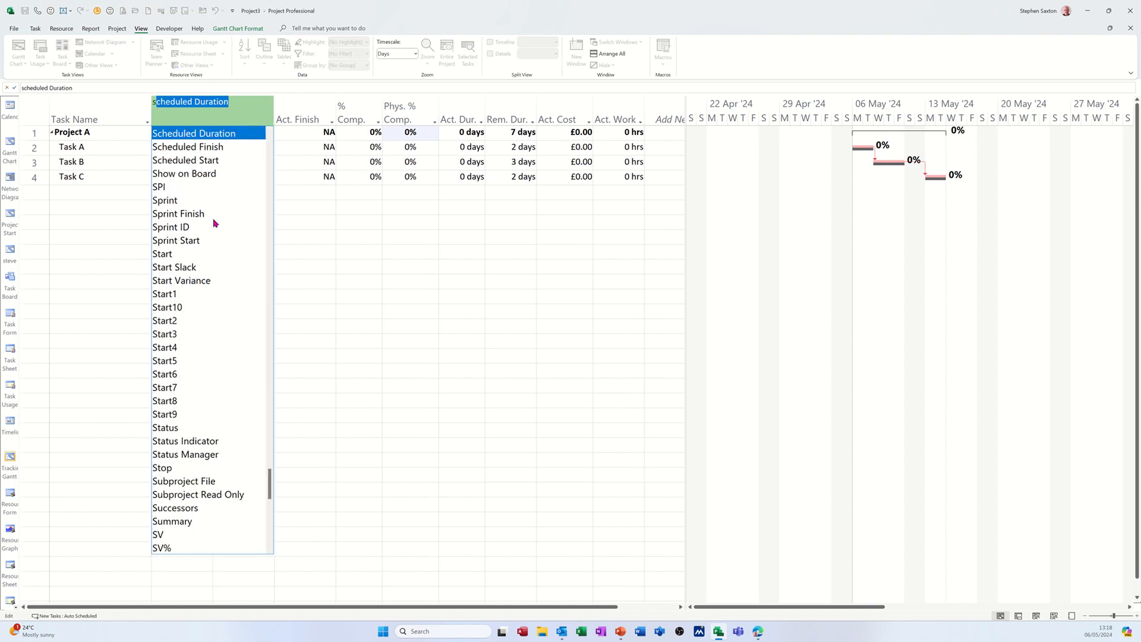
left_click(191, 254)
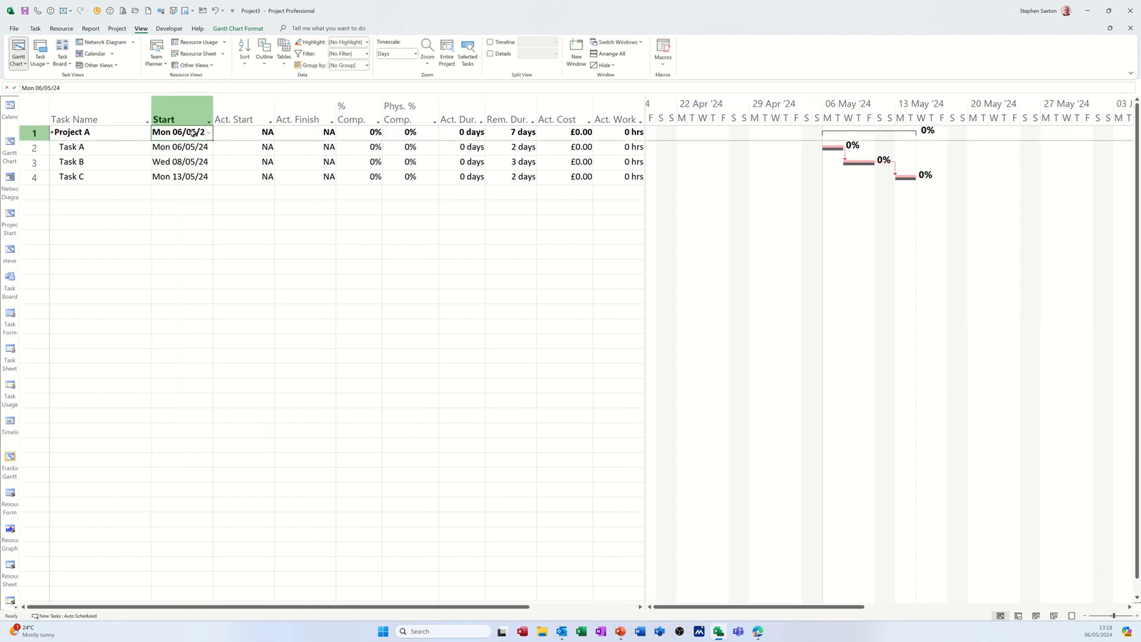
Insert a Baseline Finish column before the Act. Start column.
right_click(238, 116)
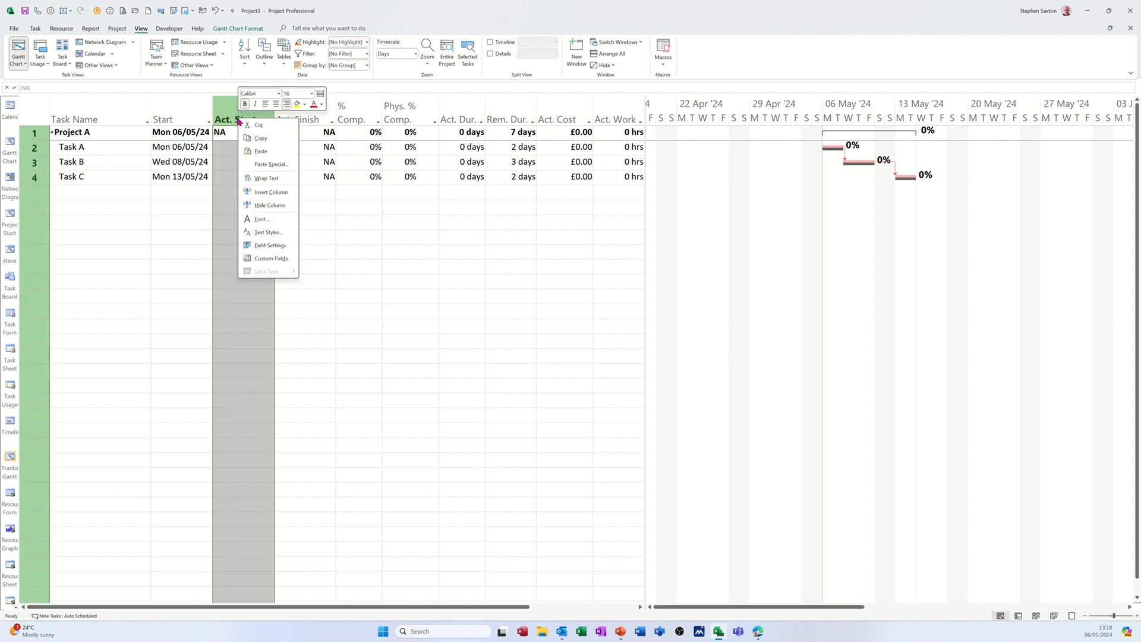
left_click(262, 192)
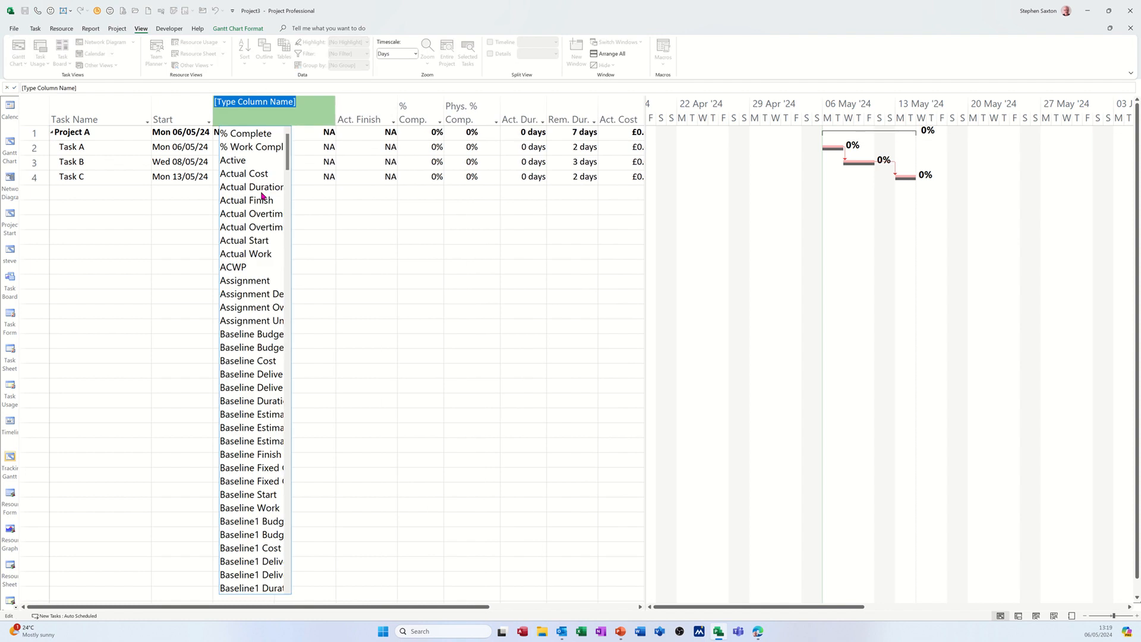
type("finish")
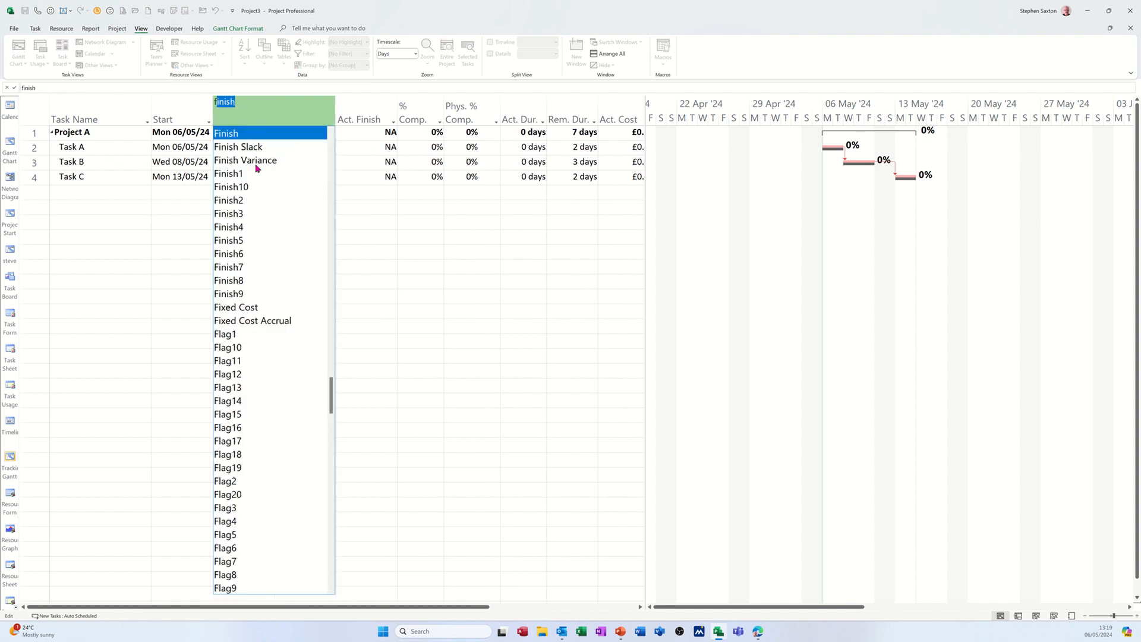
left_click_drag(334, 393, 327, 173)
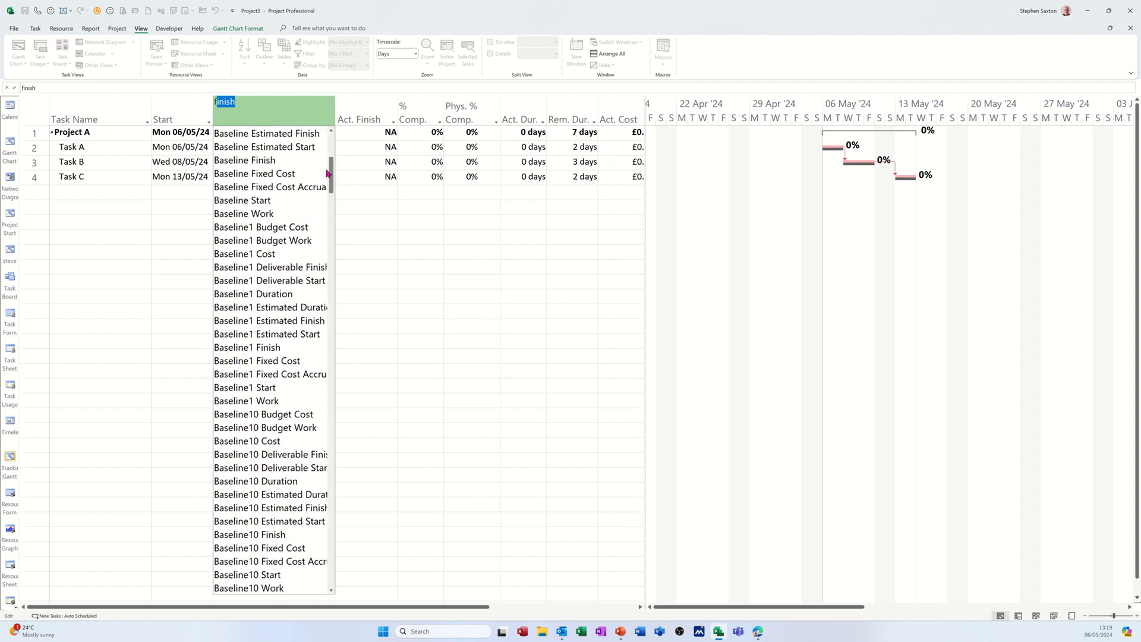
left_click(284, 160)
Remove the Start column from the table.
left_click(176, 107)
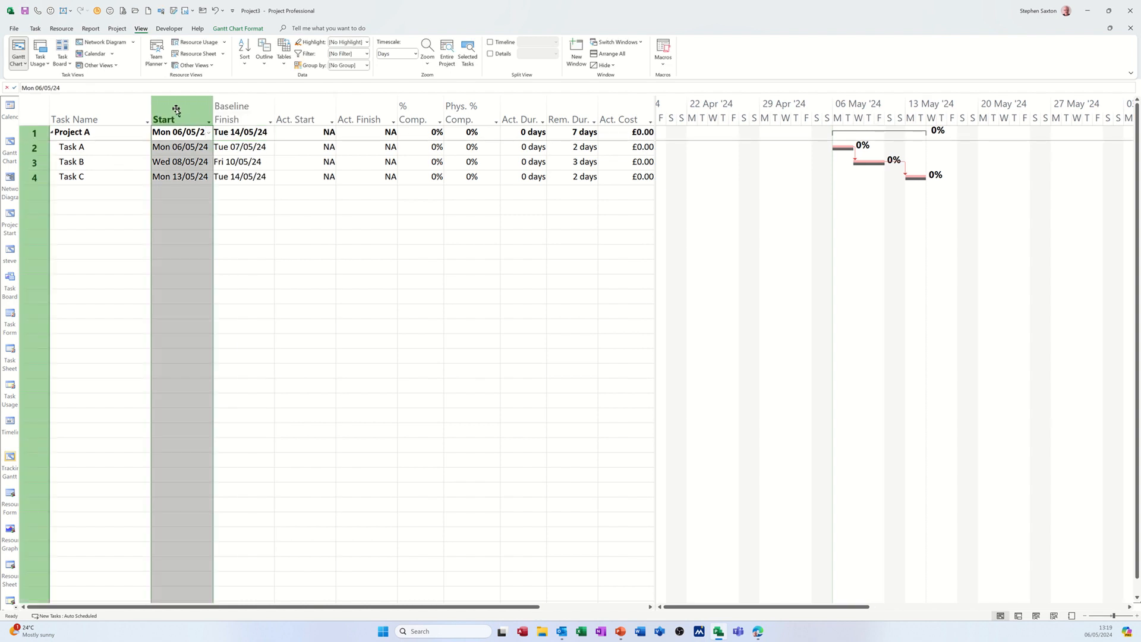
key("Delete")
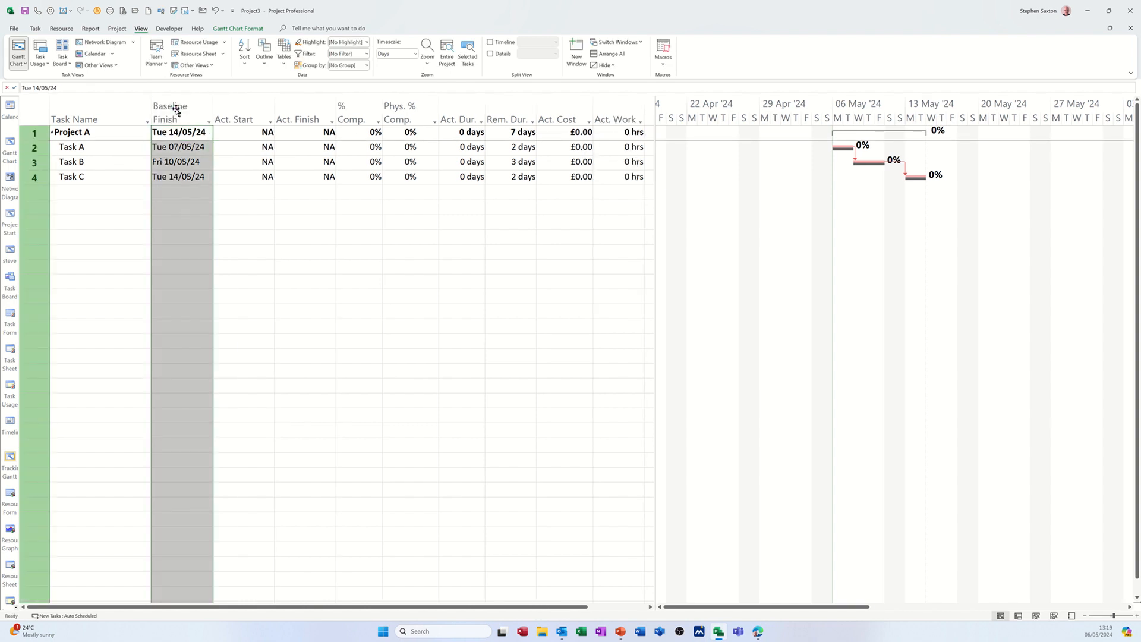
Insert a Baseline Start column before the Baseline Finish column.
right_click(177, 110)
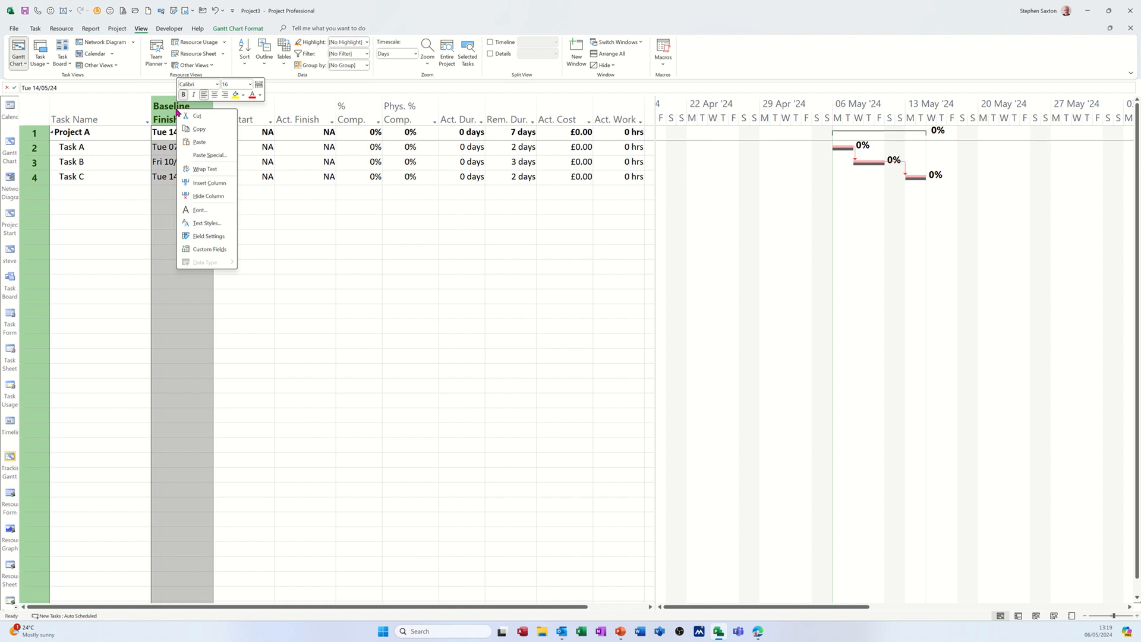
left_click(196, 187)
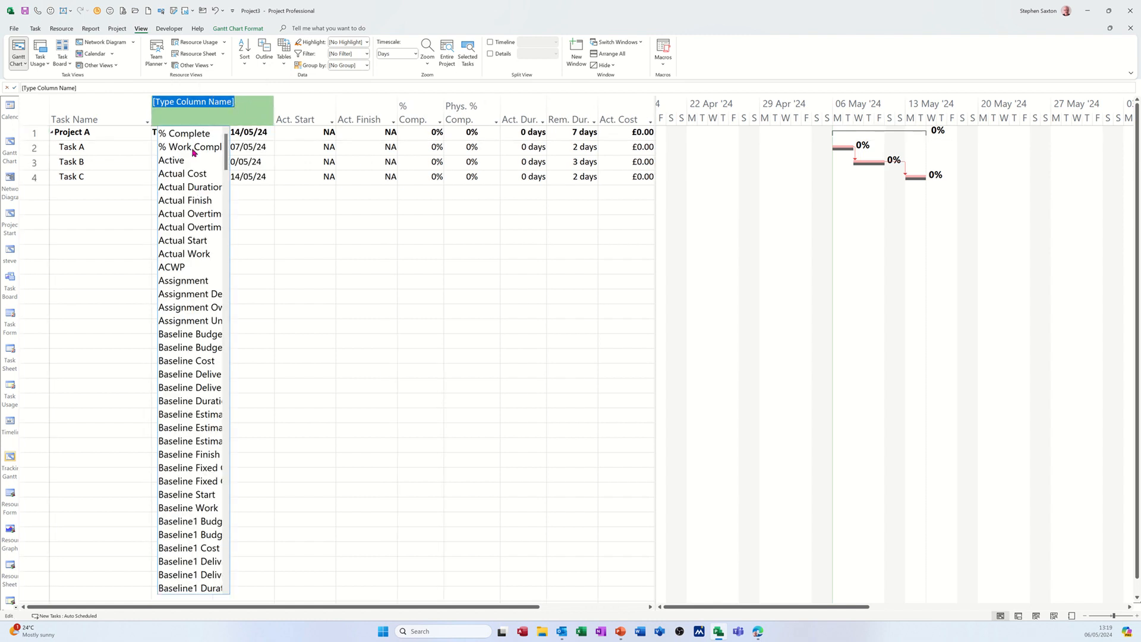
type("baseline Budget Cost")
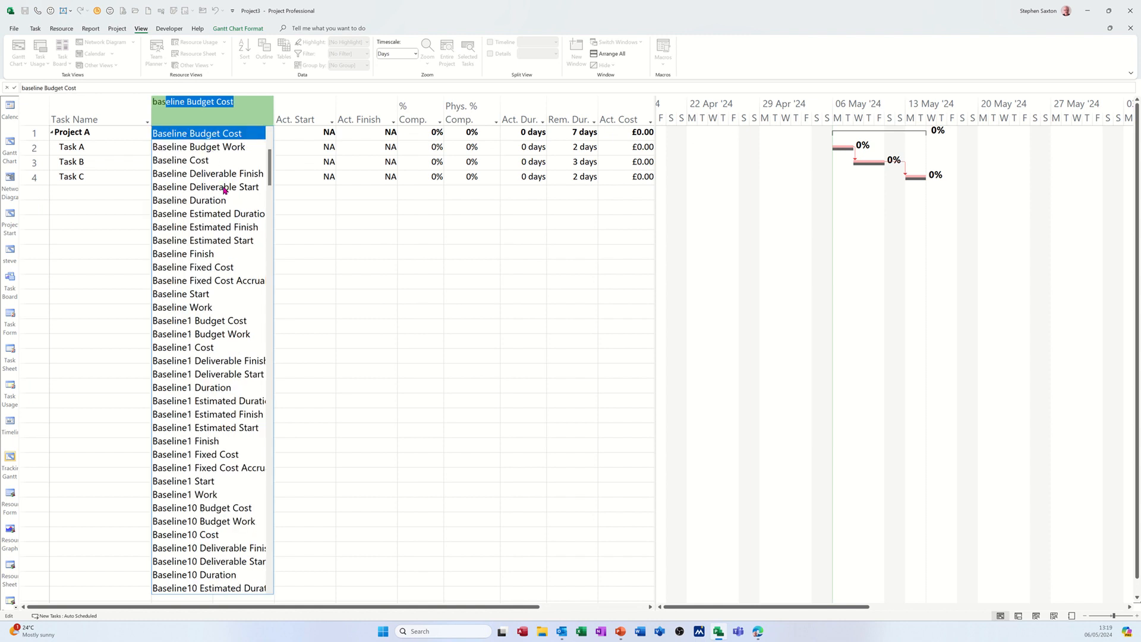
left_click(208, 294)
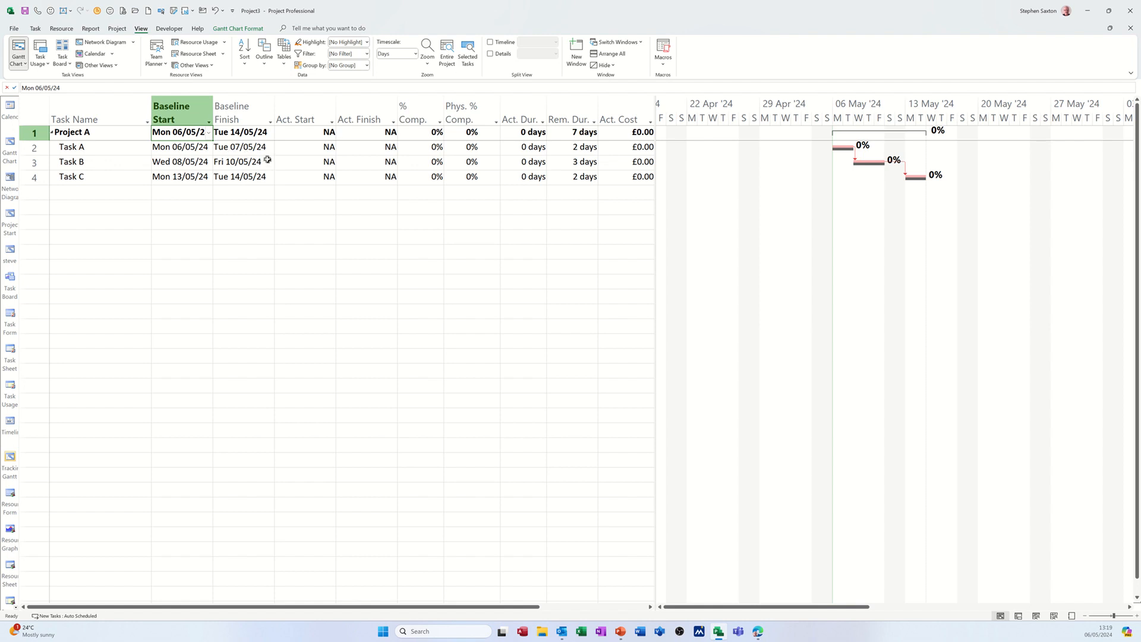
Insert a Baseline Duration column between the Baseline Finish and Act. Start columns.
right_click(298, 111)
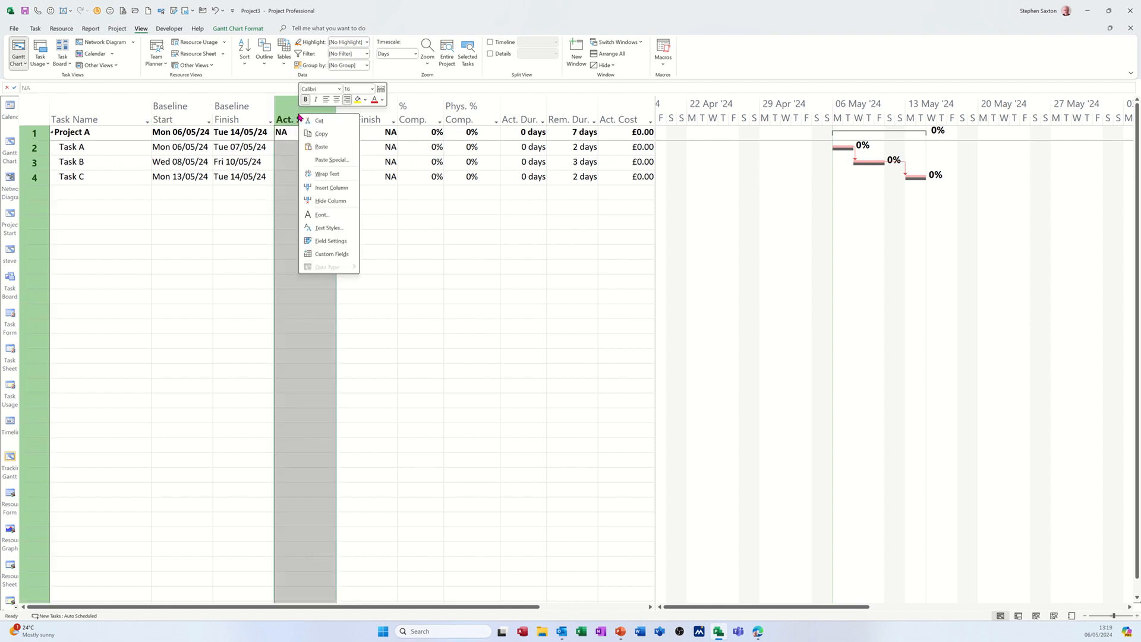
left_click(317, 188)
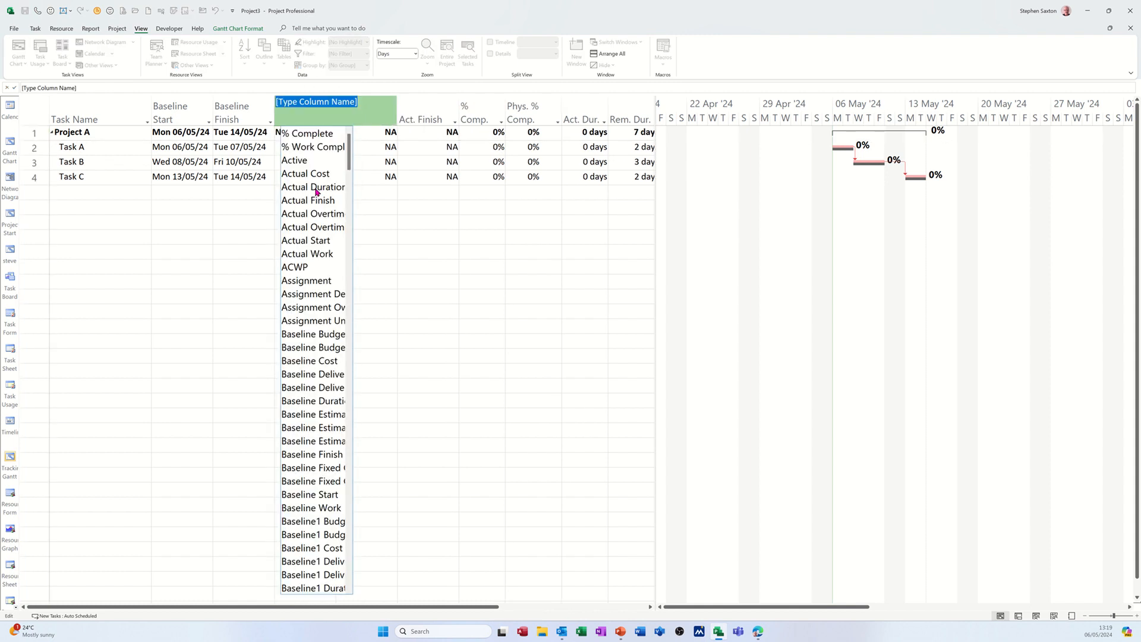
type("baseline Budget Cost")
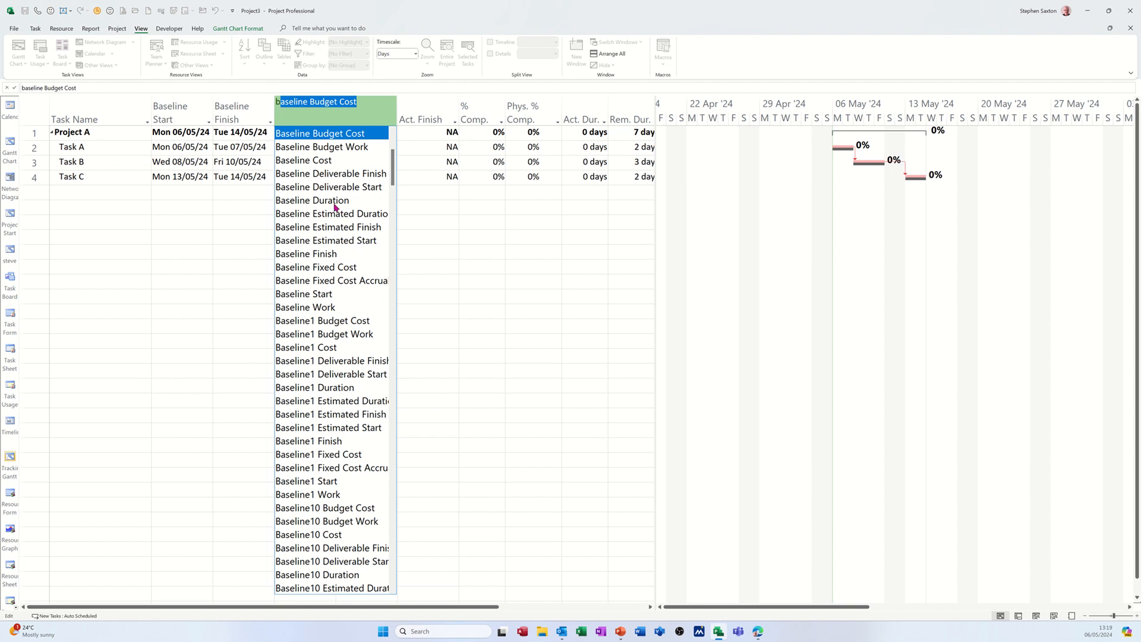
left_click(334, 203)
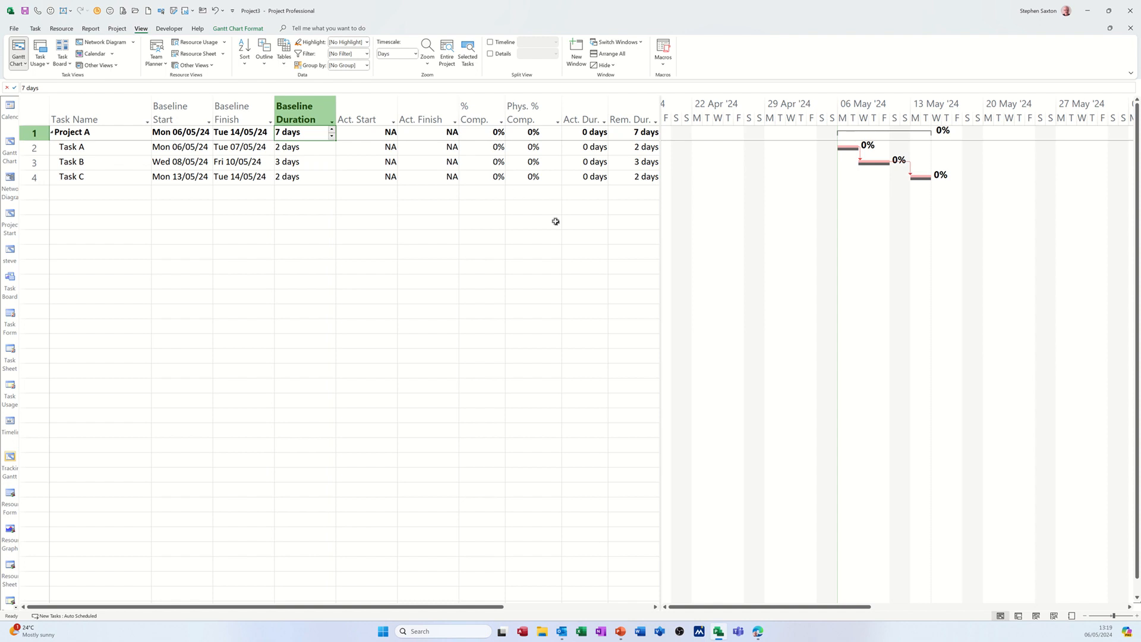
Widen the table area beyond the Act. Cost column and remove the Phys. % Comp. column.
left_click_drag(660, 223, 716, 223)
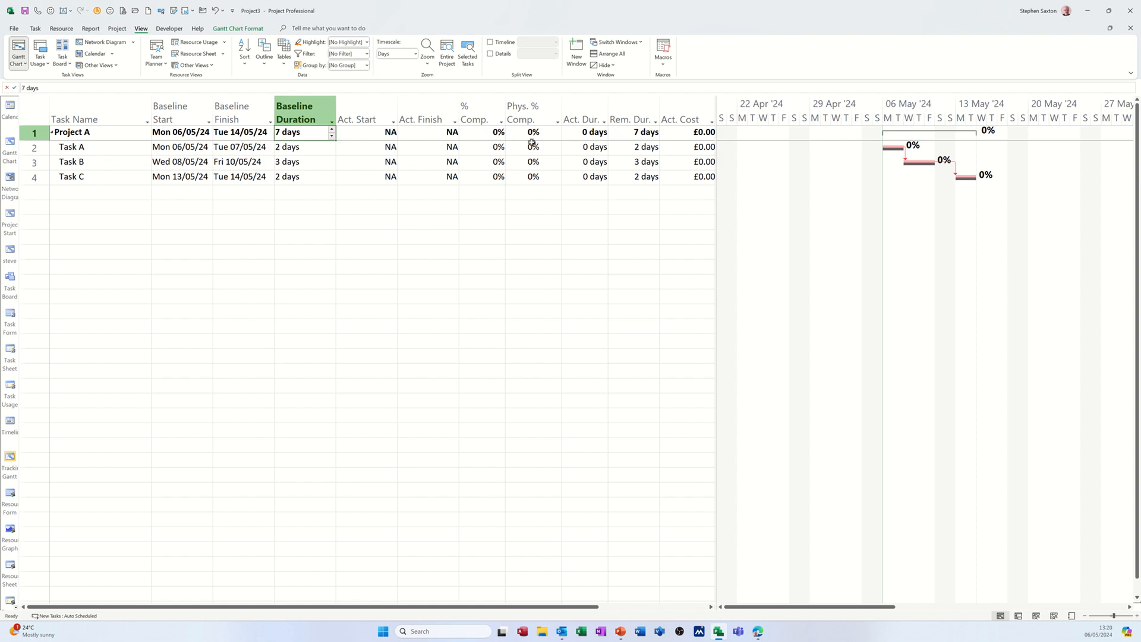
left_click(522, 111)
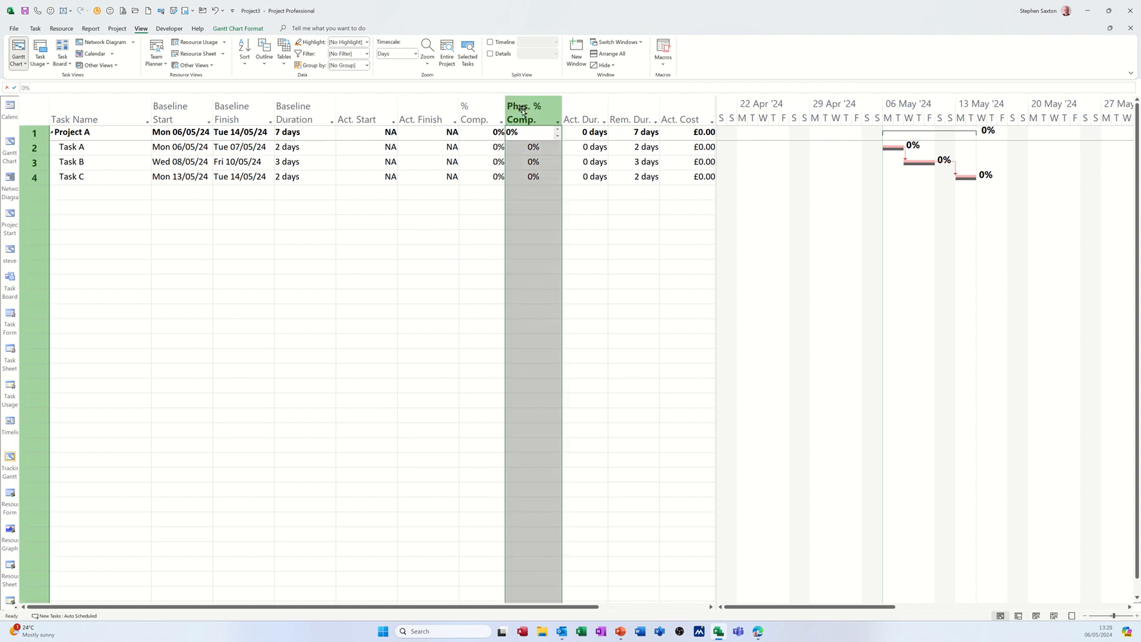
key("Delete")
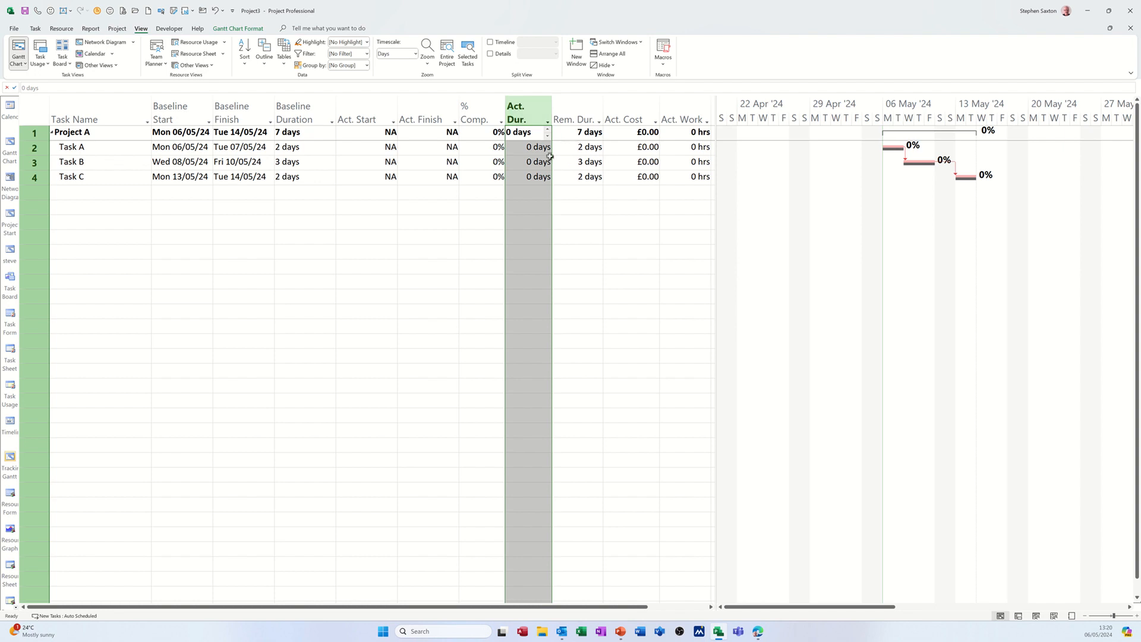
Set the actual duration of Task A to 2 days and of Task B to 4 days.
left_click(532, 150)
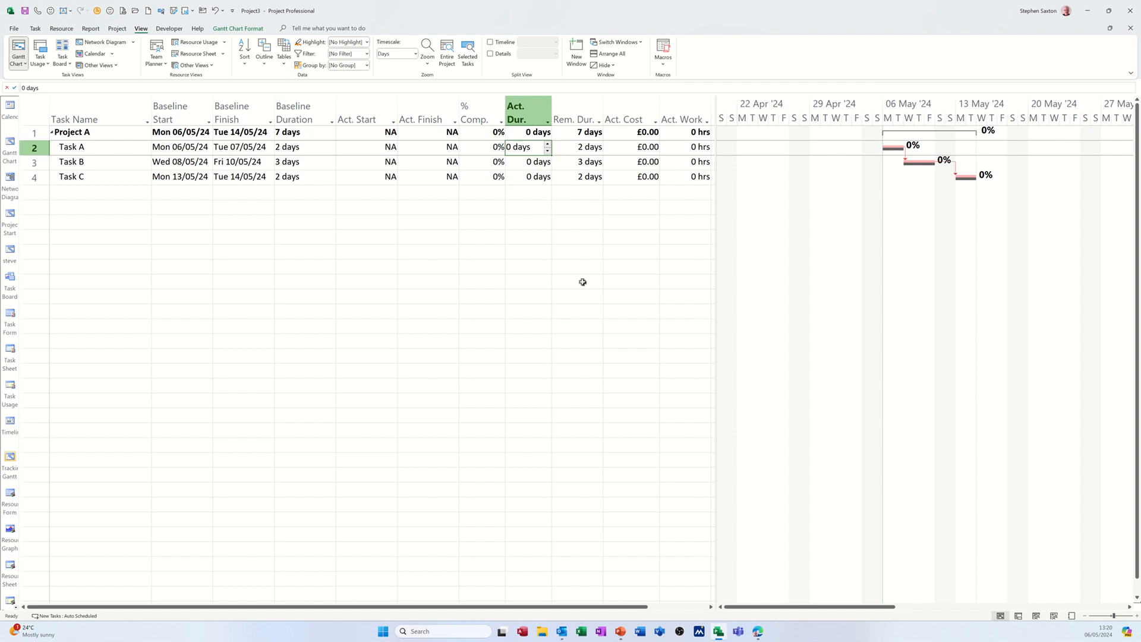
type("2")
key("Return")
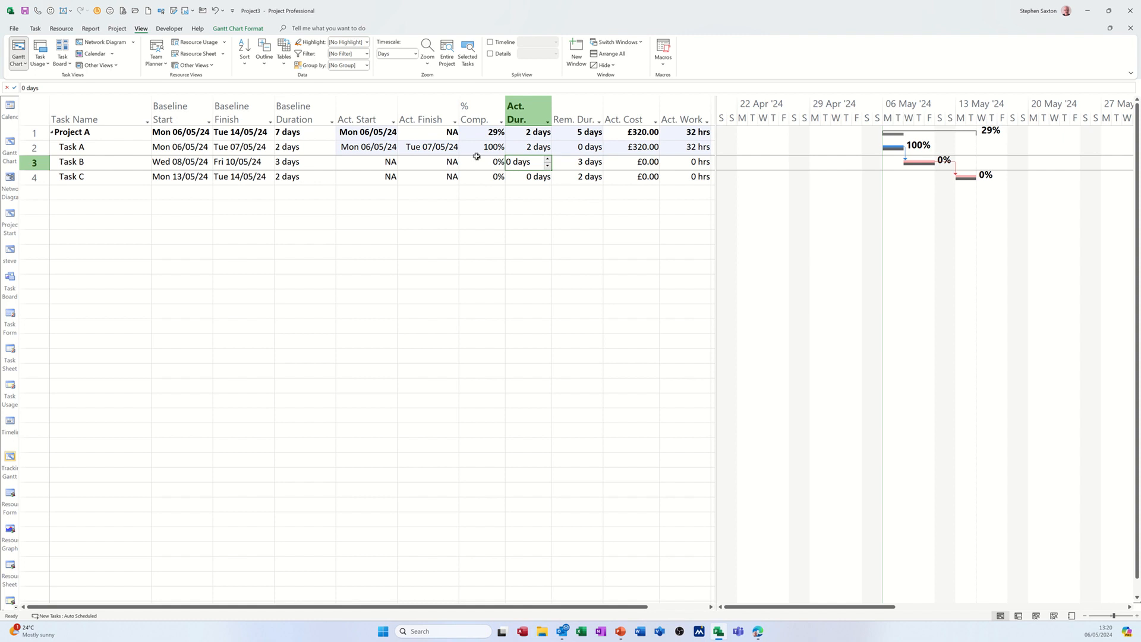
type("4")
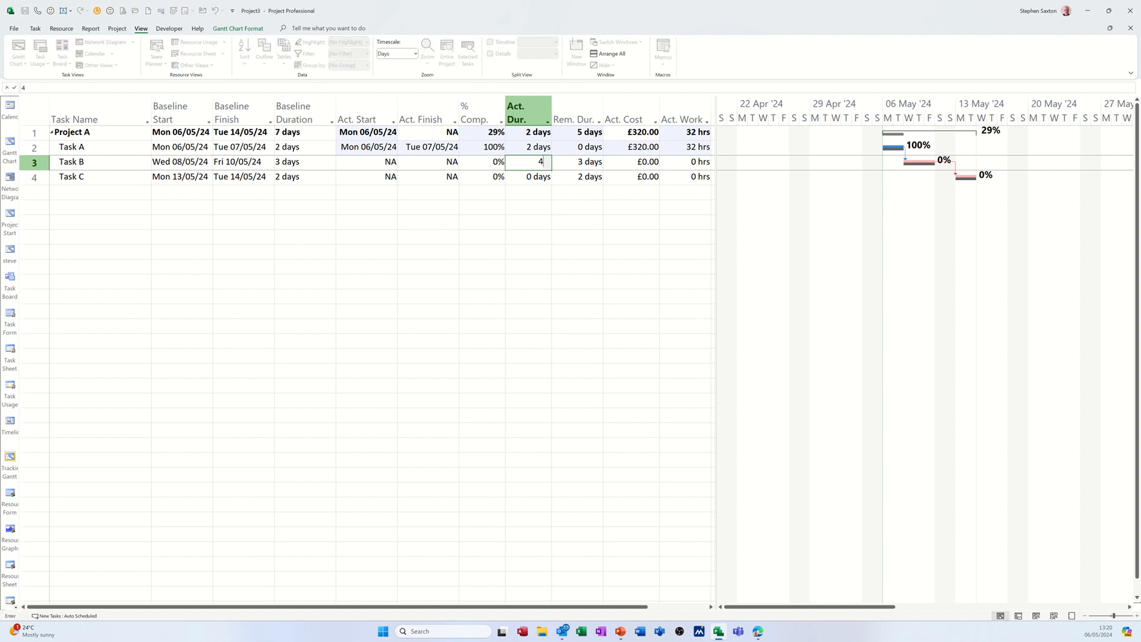
left_click(533, 222)
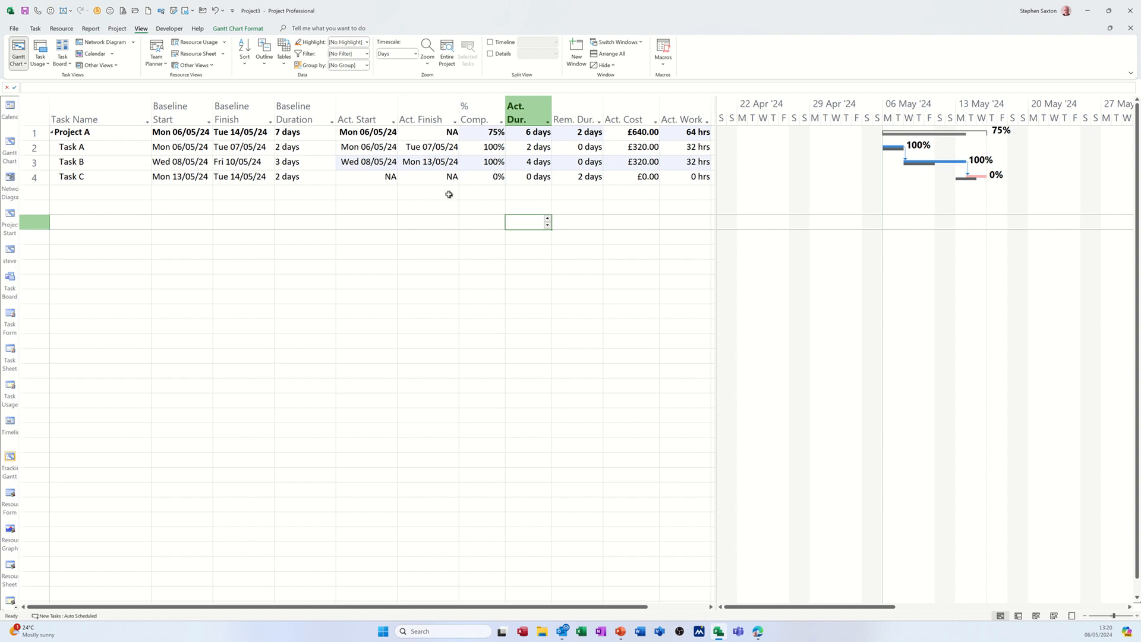
Set Task C's actual duration to 1 day and its remaining duration to 0 days.
left_click(529, 177)
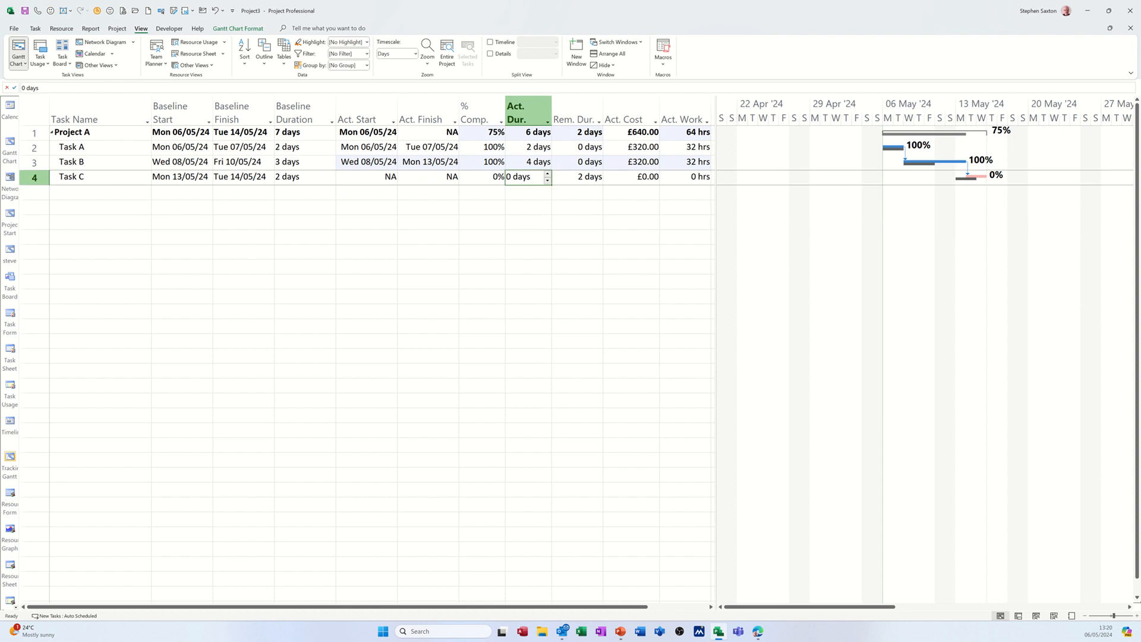
type("1")
left_click(535, 194)
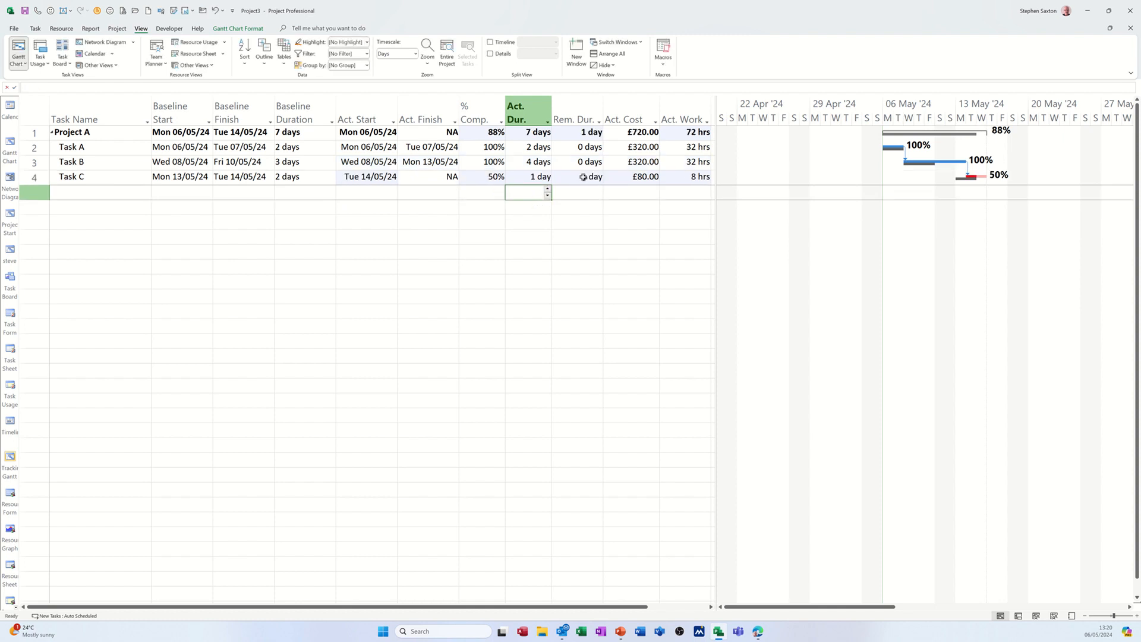
left_click(586, 176)
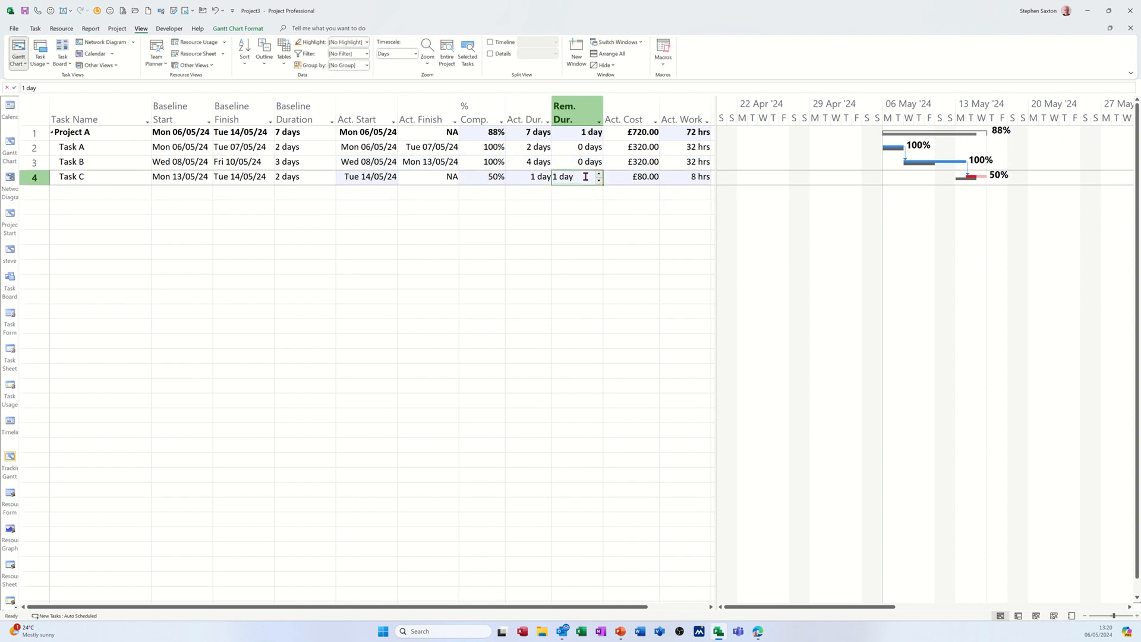
type("0")
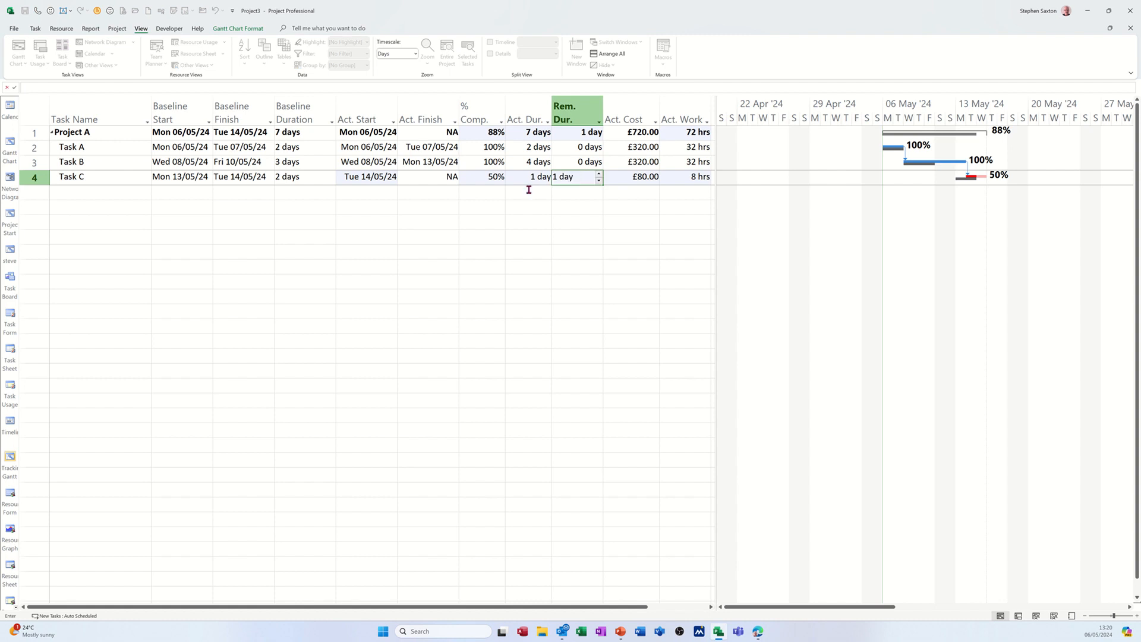
left_click(529, 190)
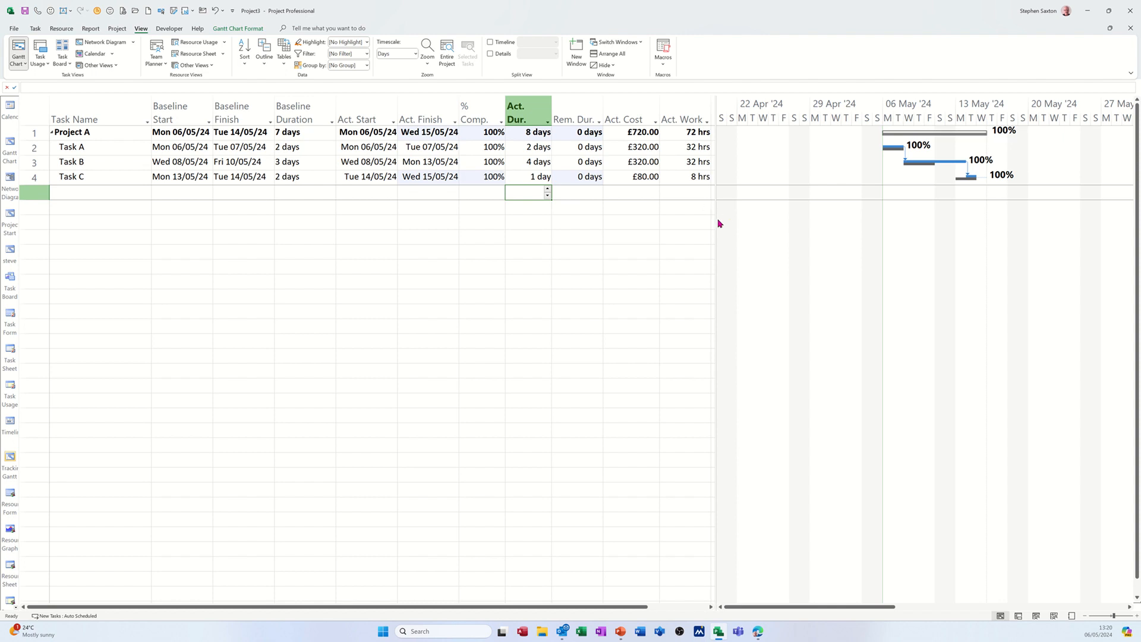
Widen the tracking table area, switch to the Gantt Chart view and select Task C's remaining cost.
left_click_drag(715, 222, 800, 214)
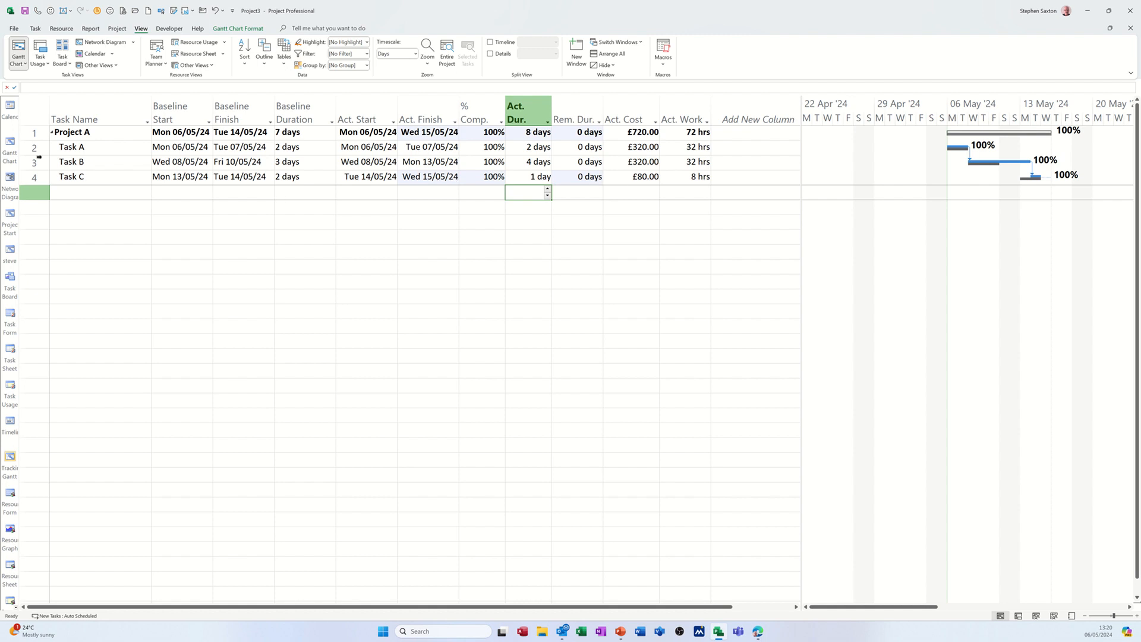
left_click(10, 144)
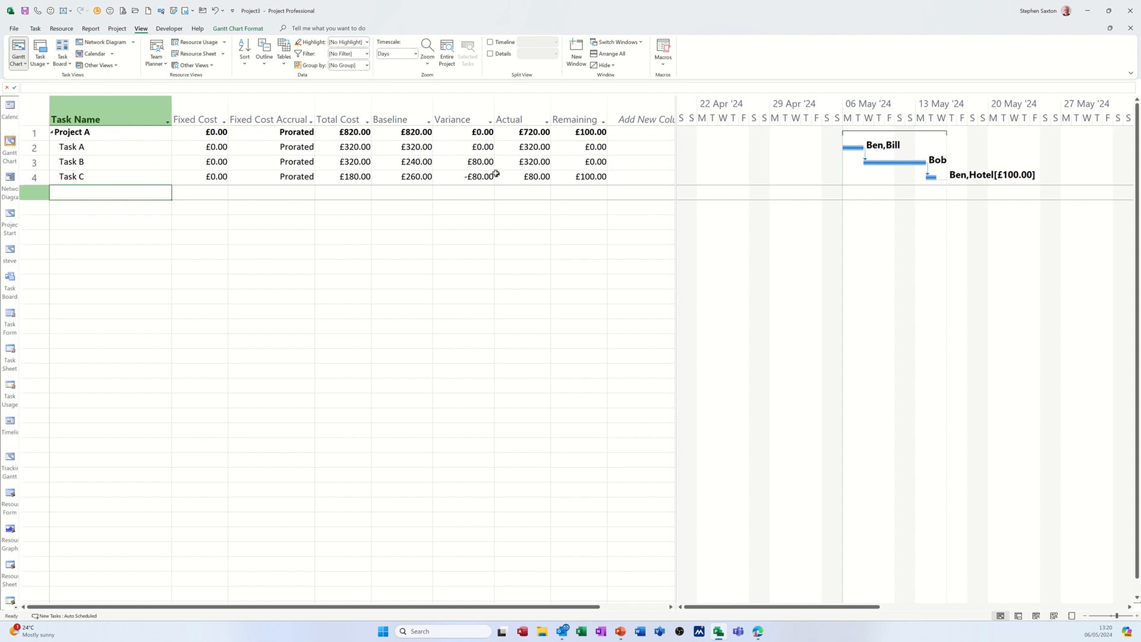
left_click(578, 177)
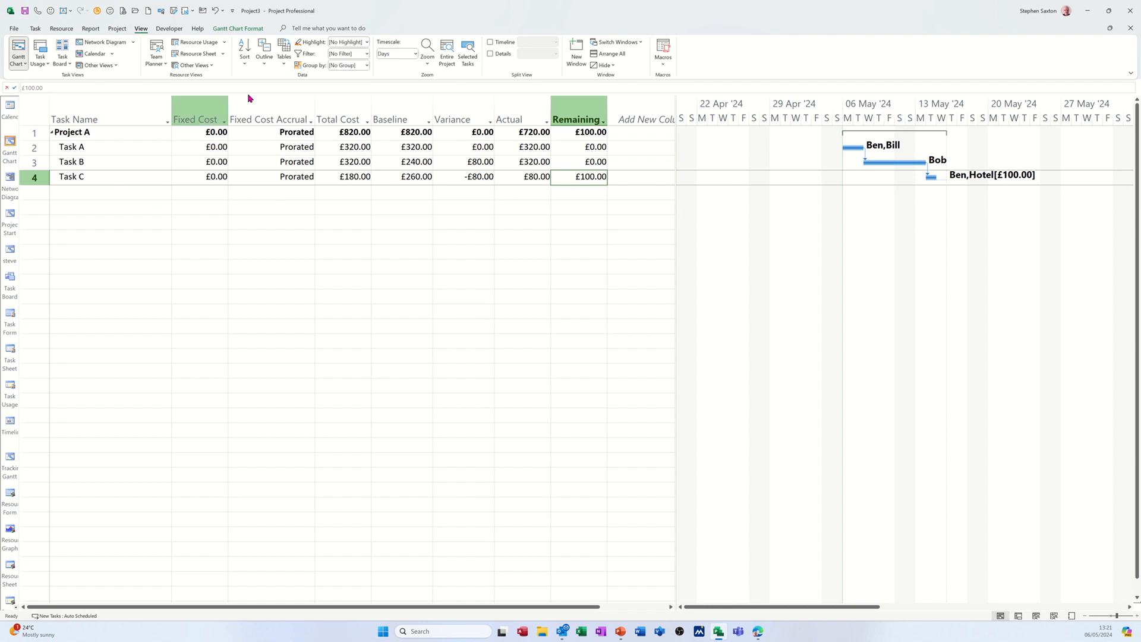
Display the Entry table to check the tasks' resource assignments and return to the Cost table.
left_click(284, 60)
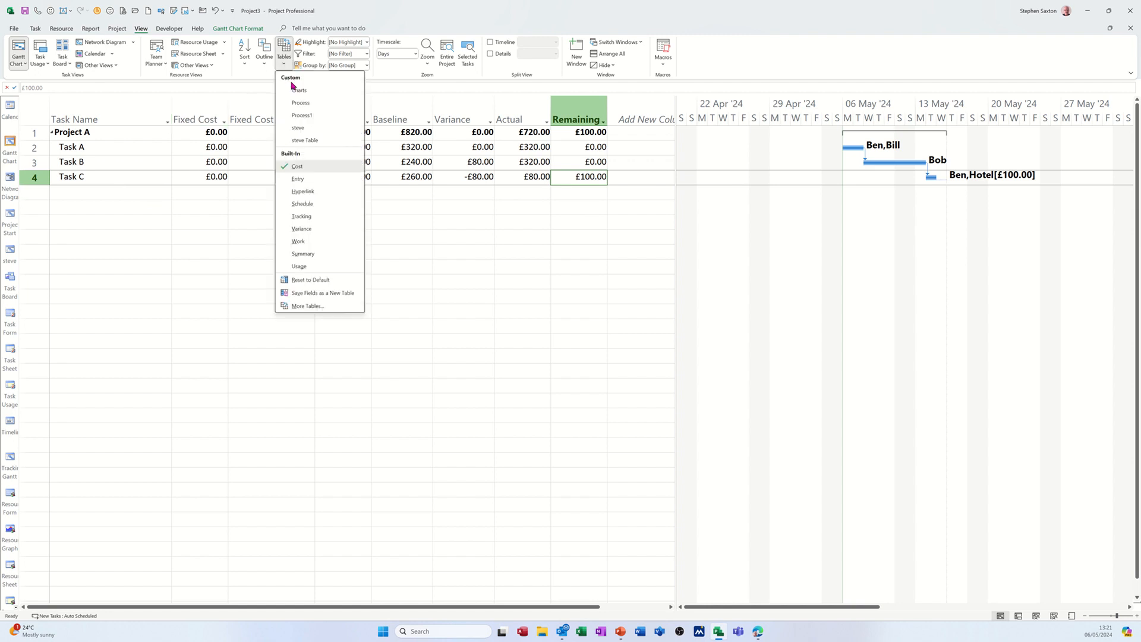
left_click(306, 179)
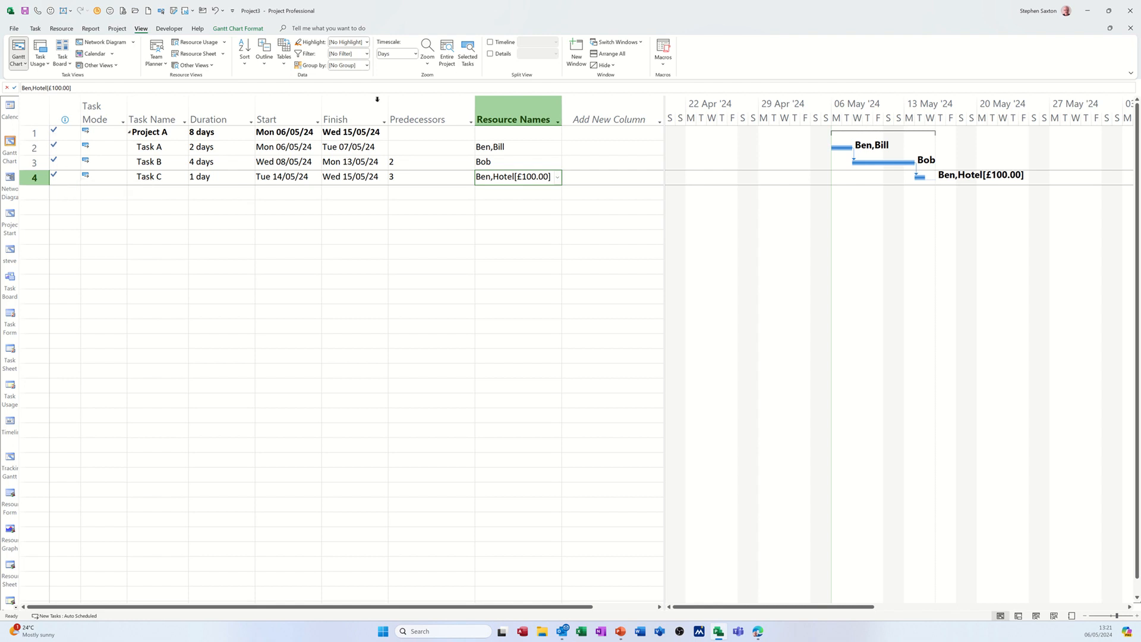
left_click(284, 64)
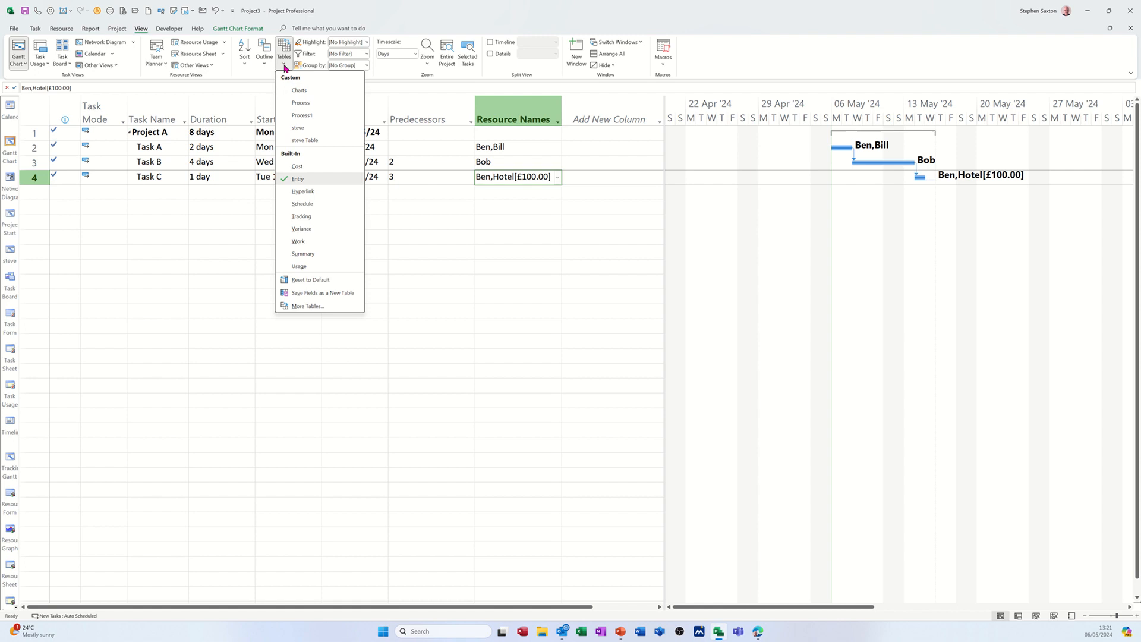
left_click(318, 167)
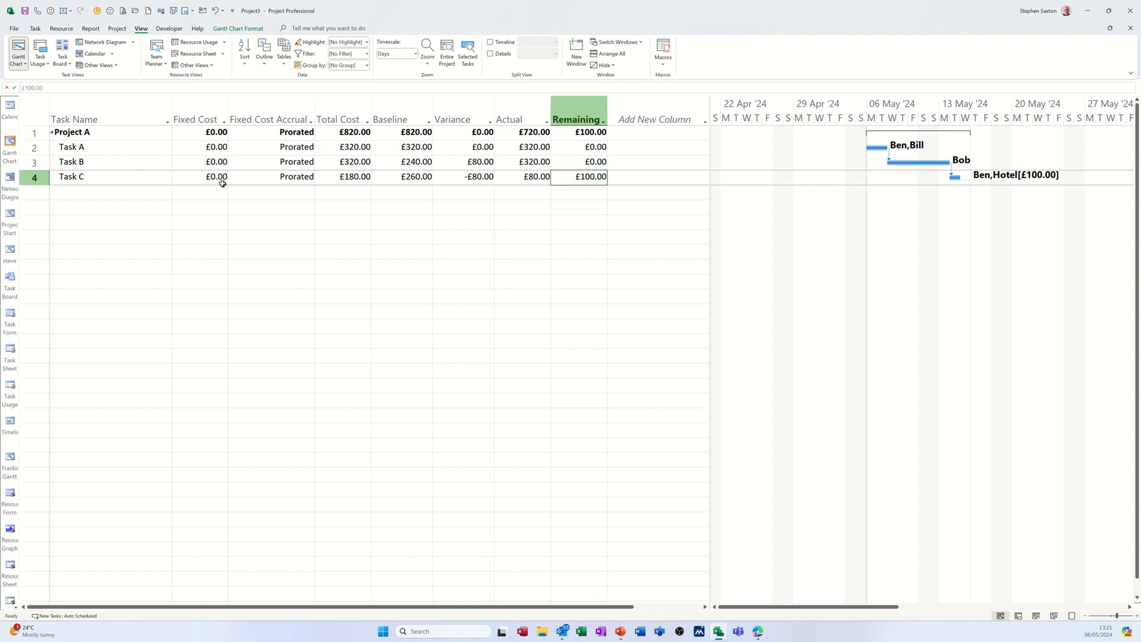
Set the fixed cost of Task C to £100.00.
left_click(198, 177)
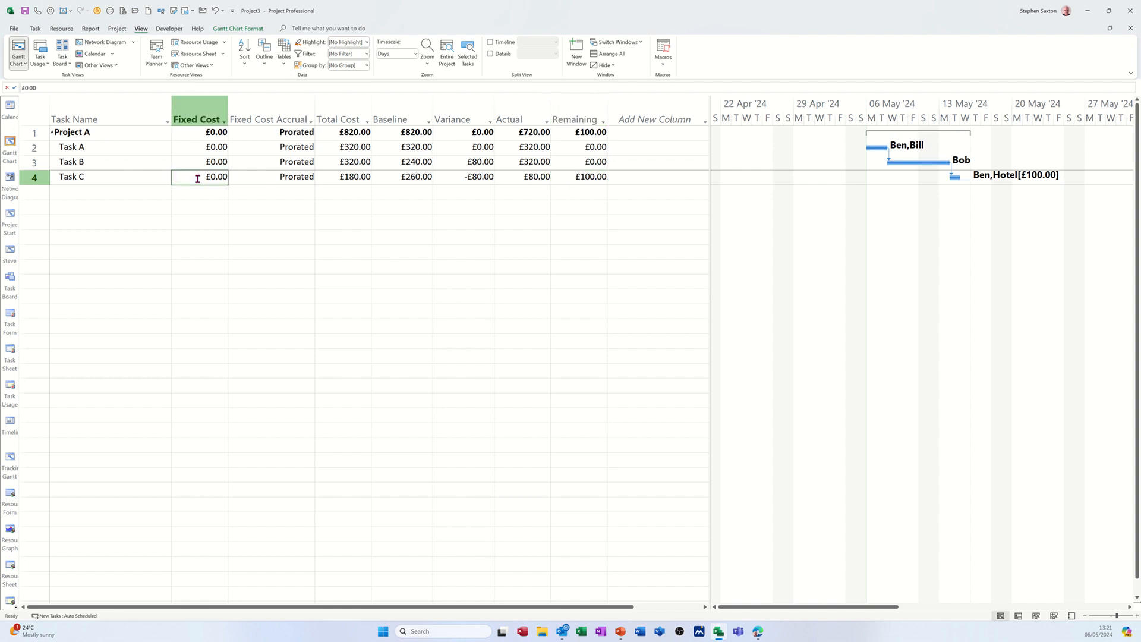
type("1")
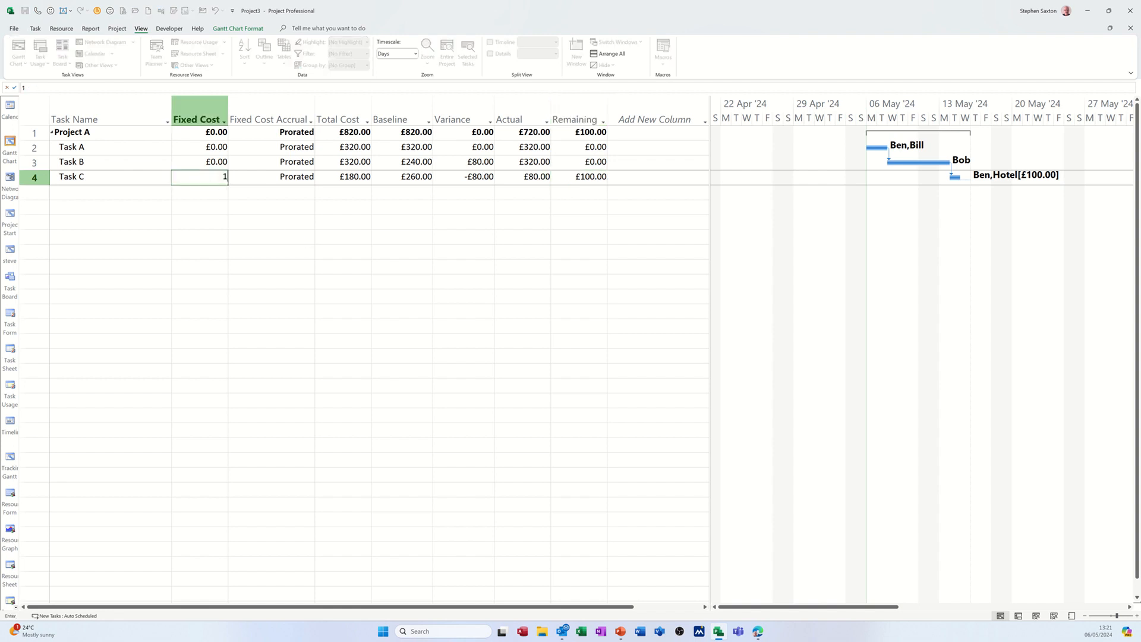
key("Return")
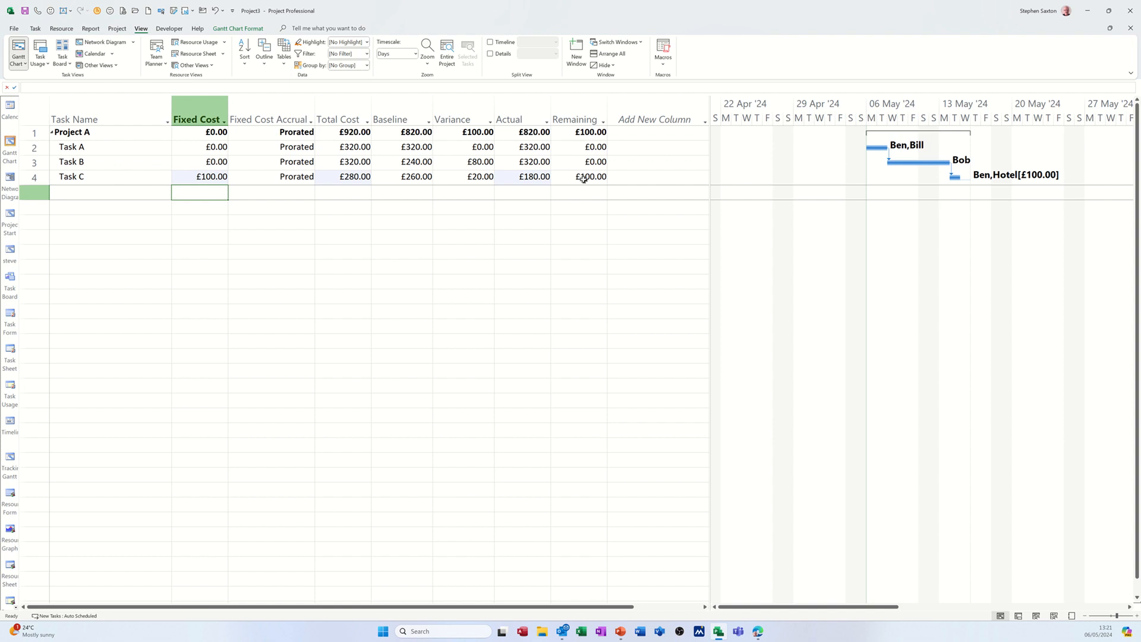
Remove the Hotel cost resource from Task C's resource assignments.
left_click(61, 29)
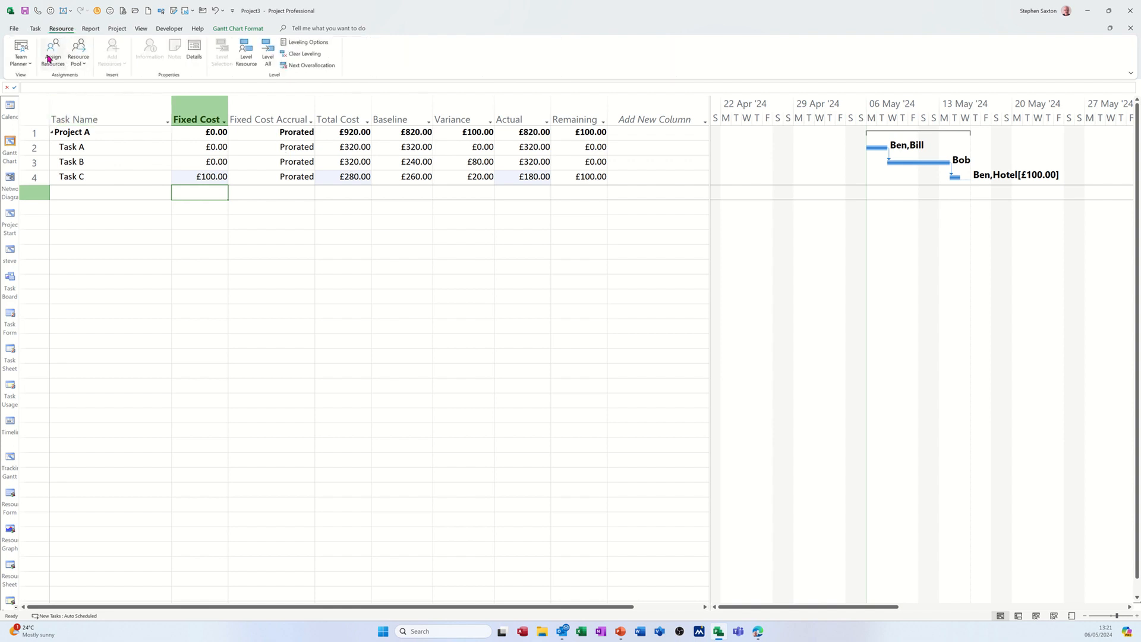
left_click(52, 54)
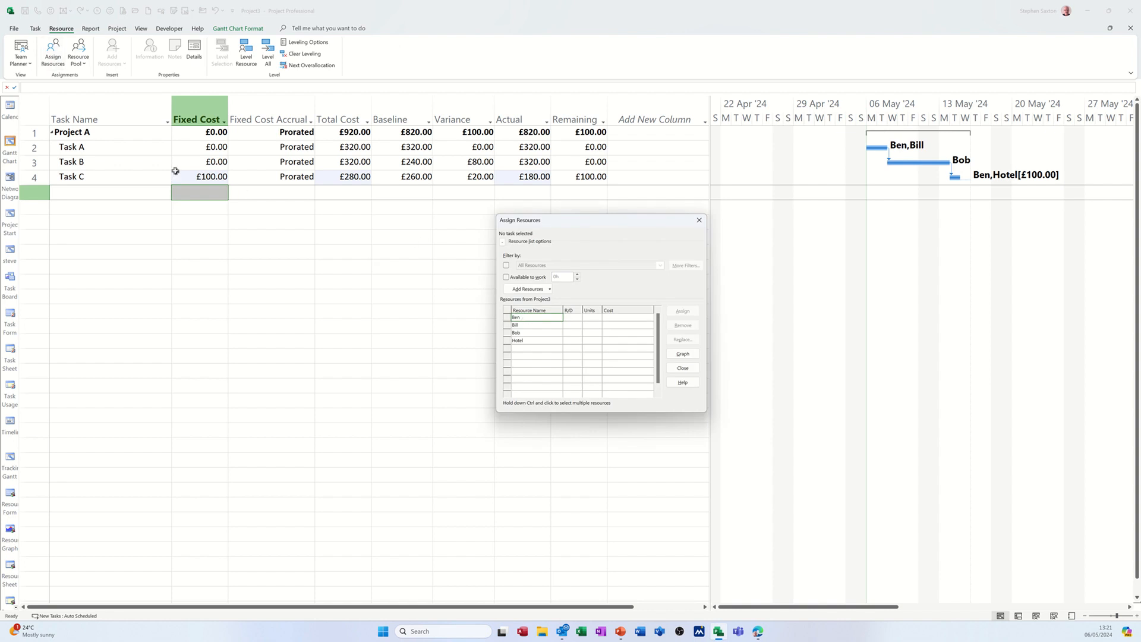
left_click(134, 177)
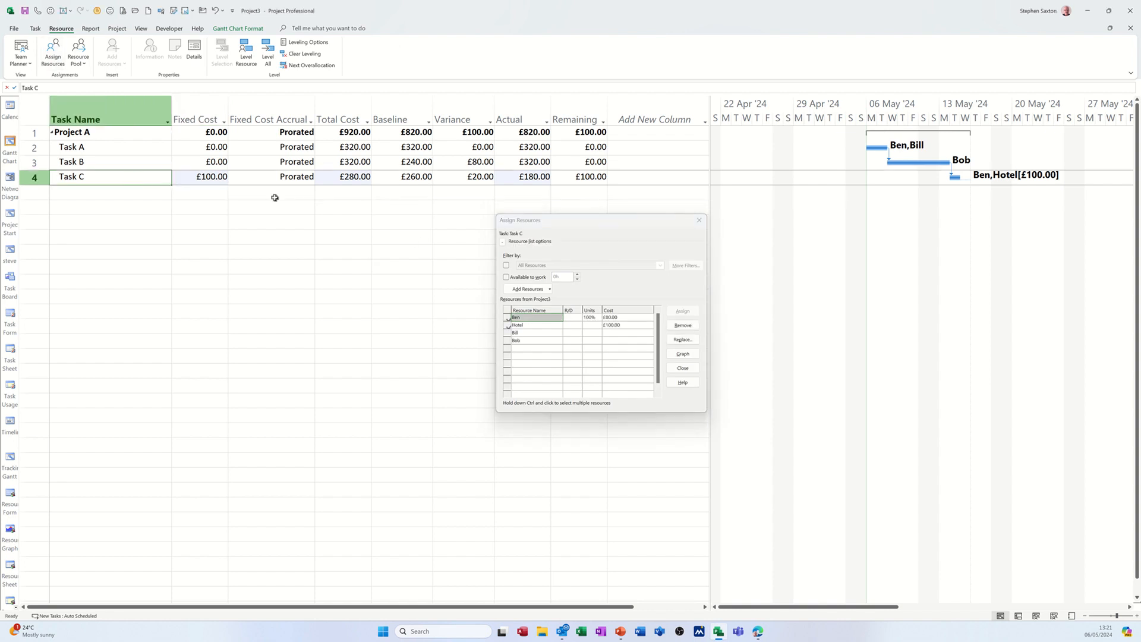
left_click(547, 323)
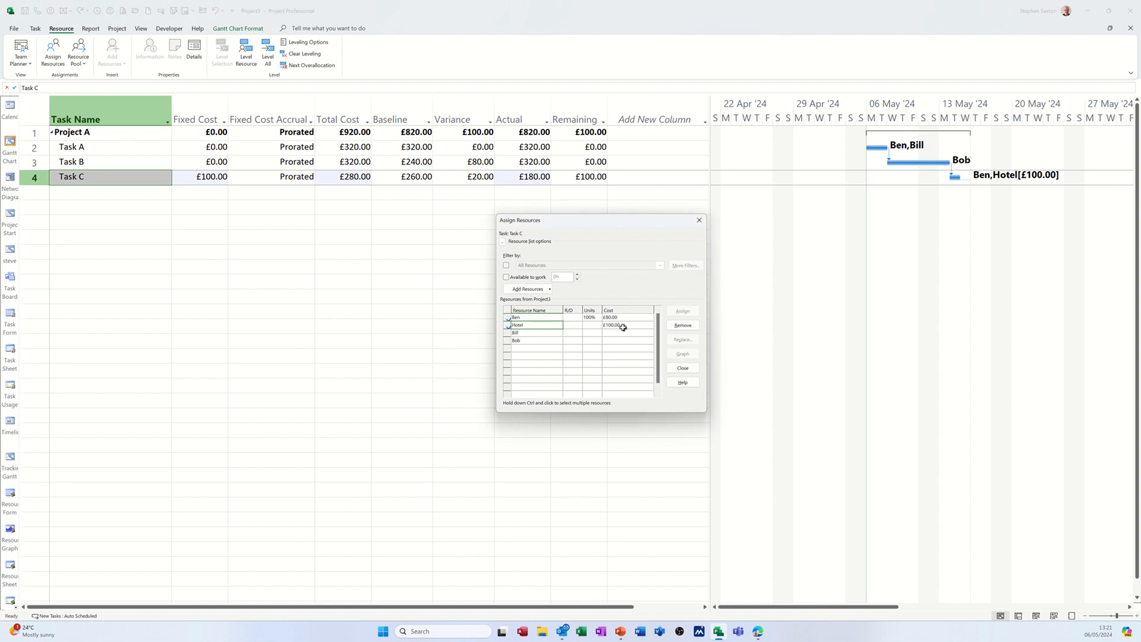
left_click(683, 326)
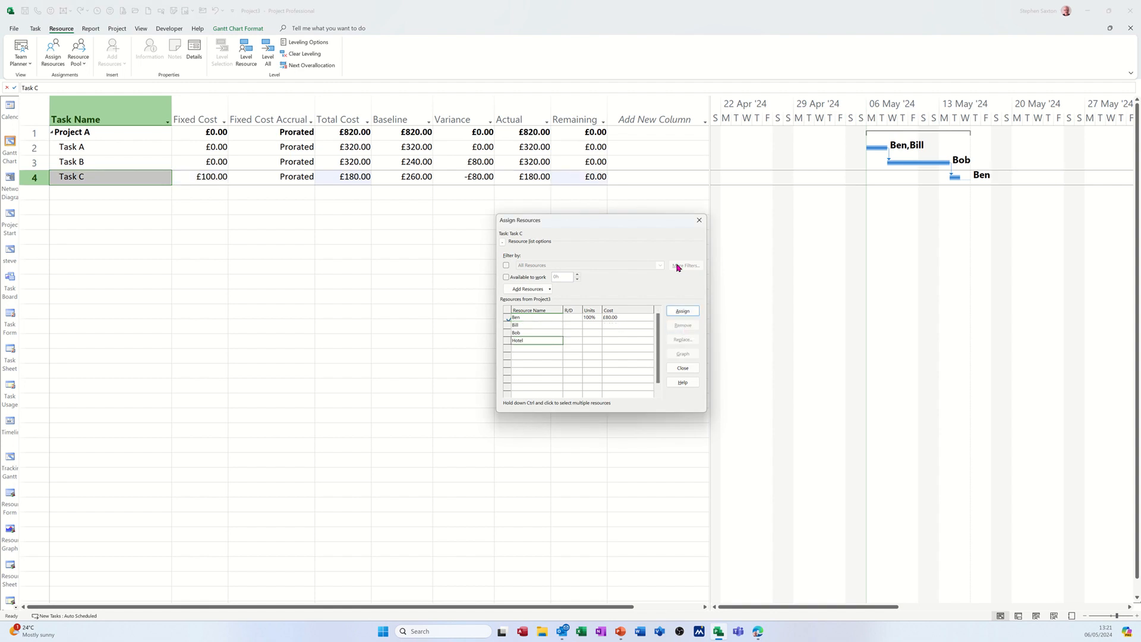
left_click(698, 221)
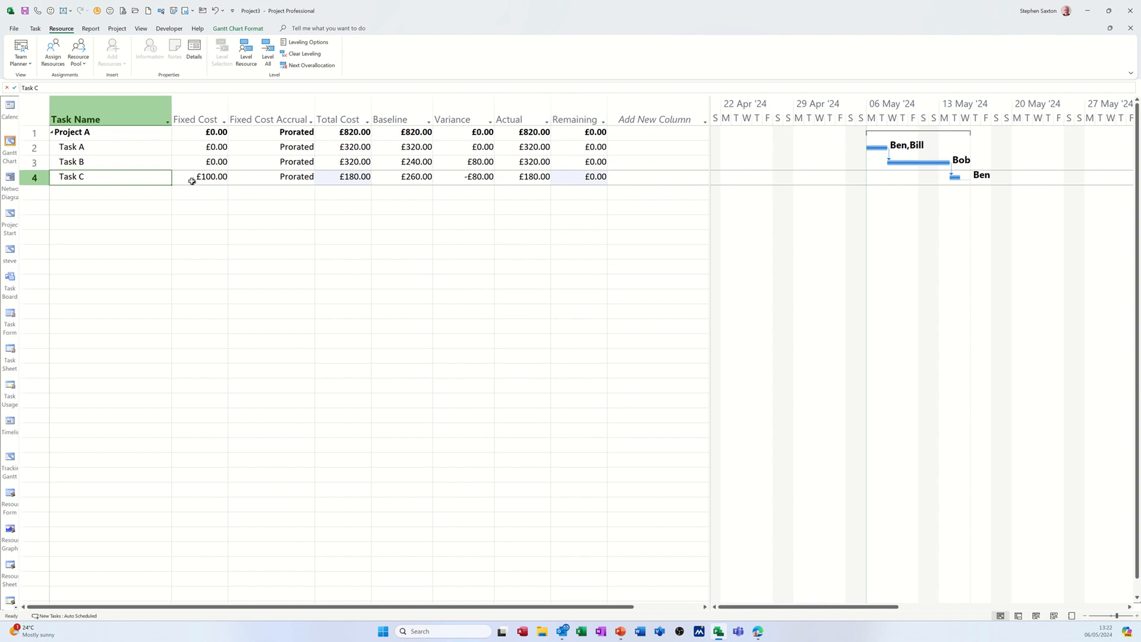
View the notes in Task C's task information, close it without changes and deselect the task.
double_click(131, 179)
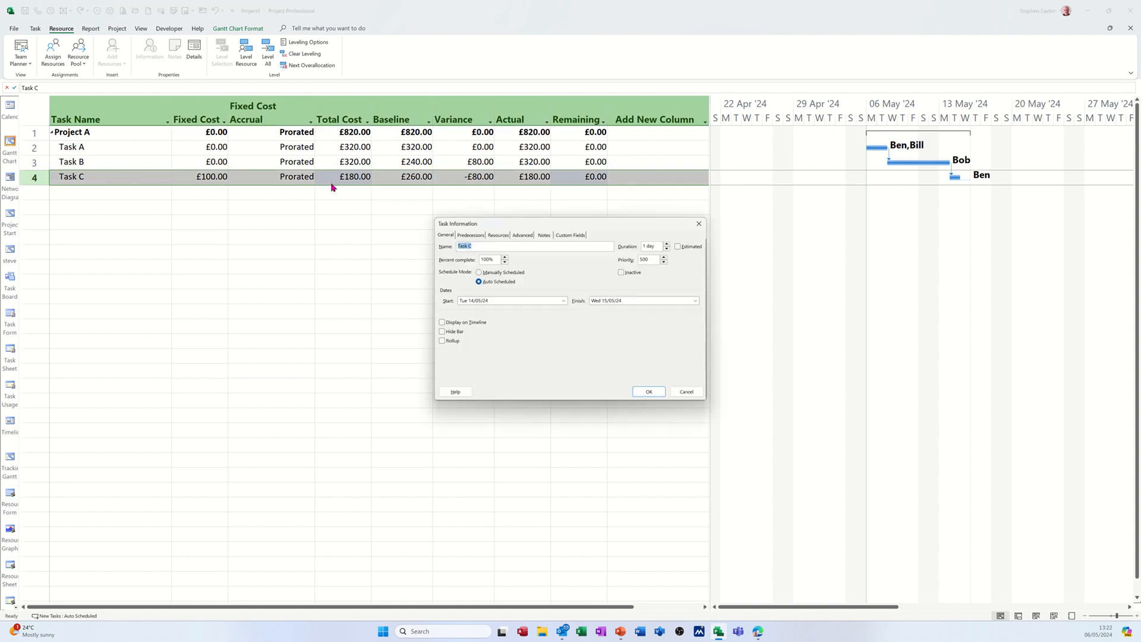
left_click(544, 236)
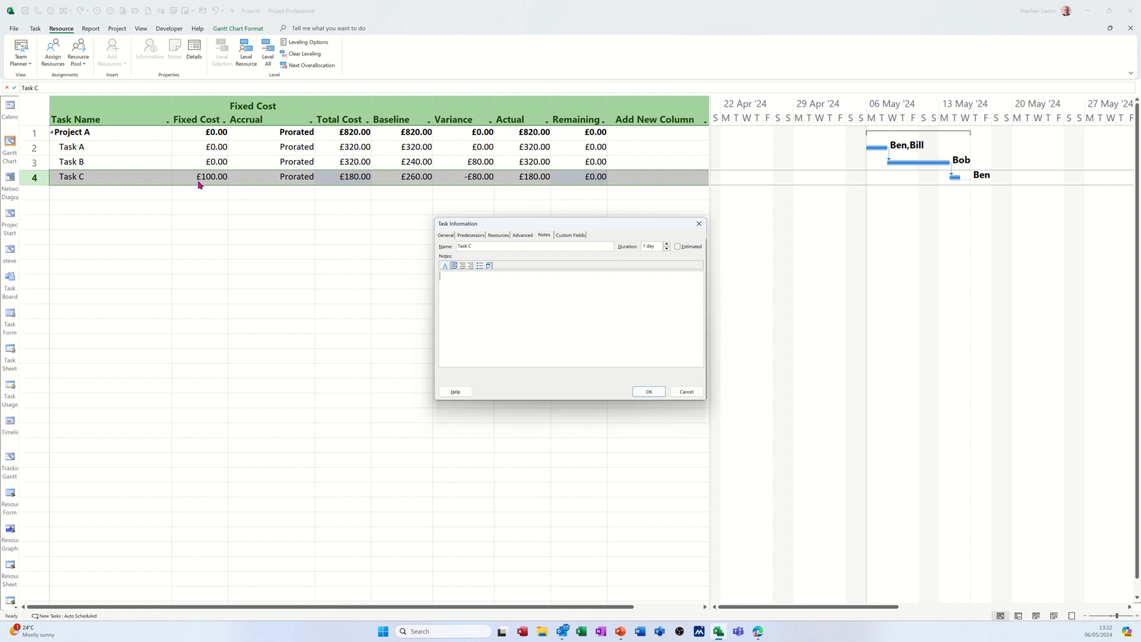
left_click(697, 224)
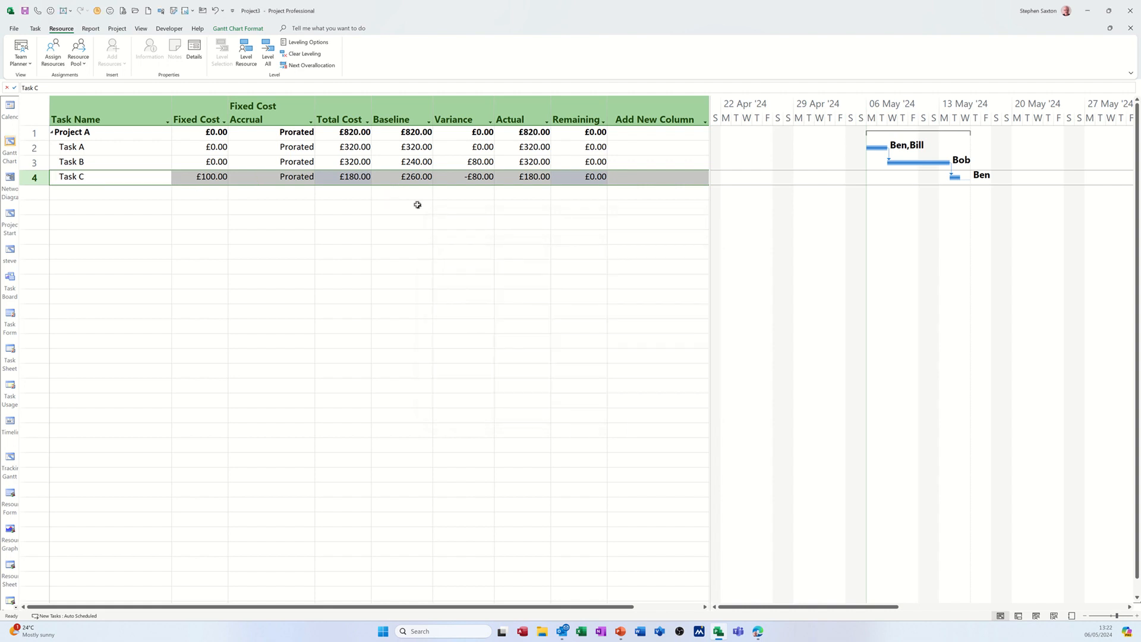
left_click(120, 209)
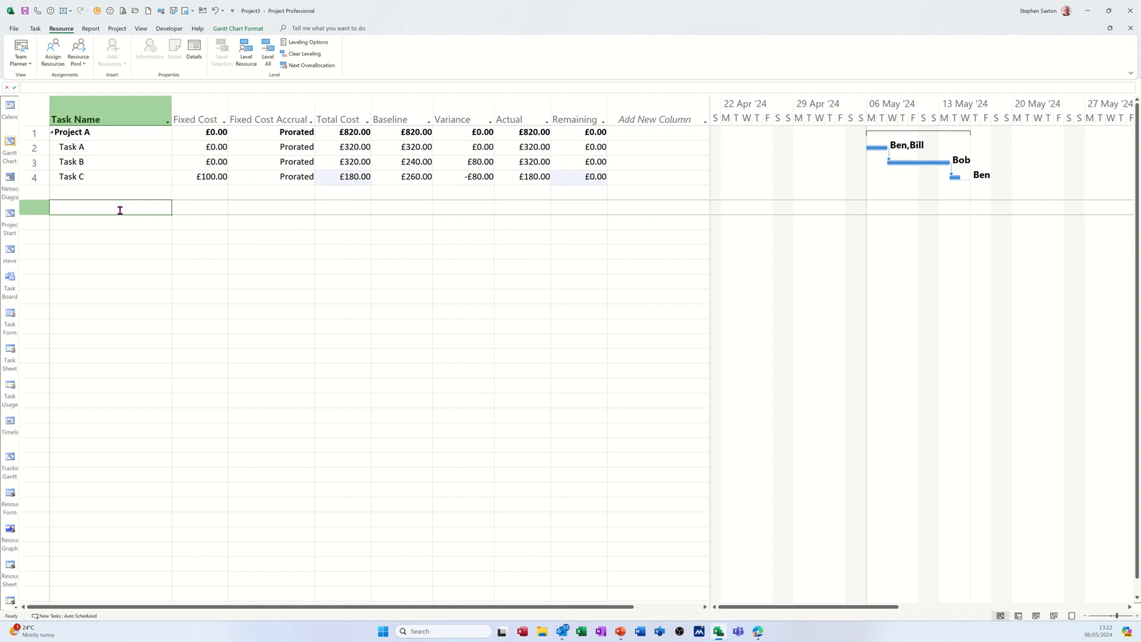